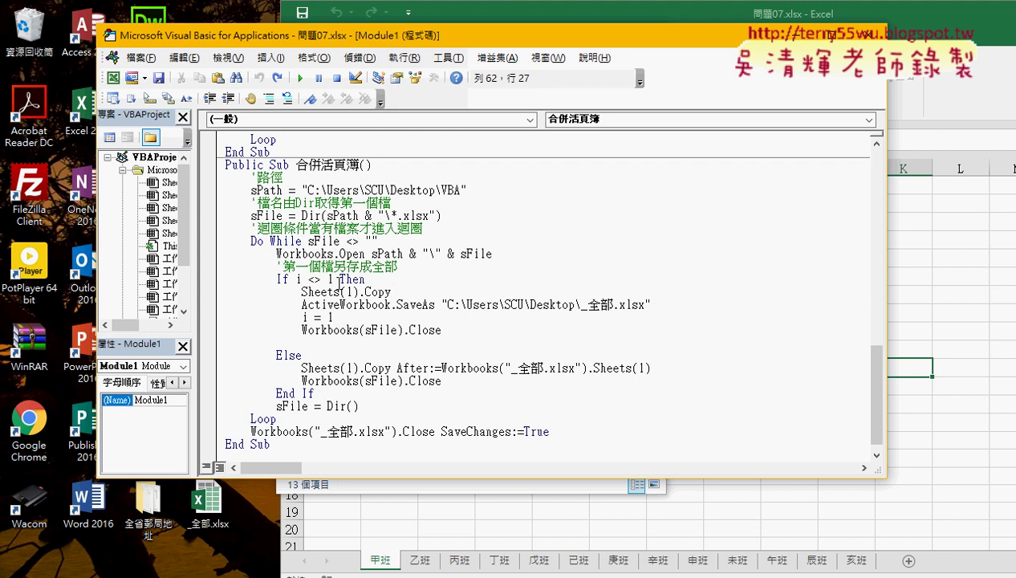
Step: Delete the blank line above Else in the first-file branch
{"action": "left_click_drag", "start_coordinate": [335, 280], "coordinate": [296, 280]}
{"action": "left_click", "coordinate": [340, 320]}
{"action": "left_click_drag", "start_coordinate": [331, 319], "coordinate": [294, 320]}
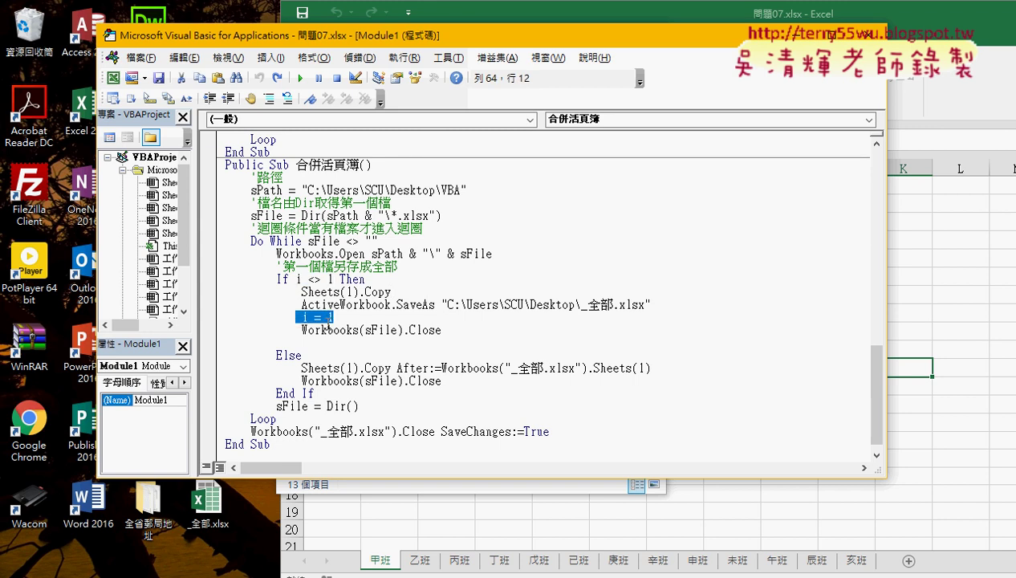
{"action": "left_click", "coordinate": [332, 320]}
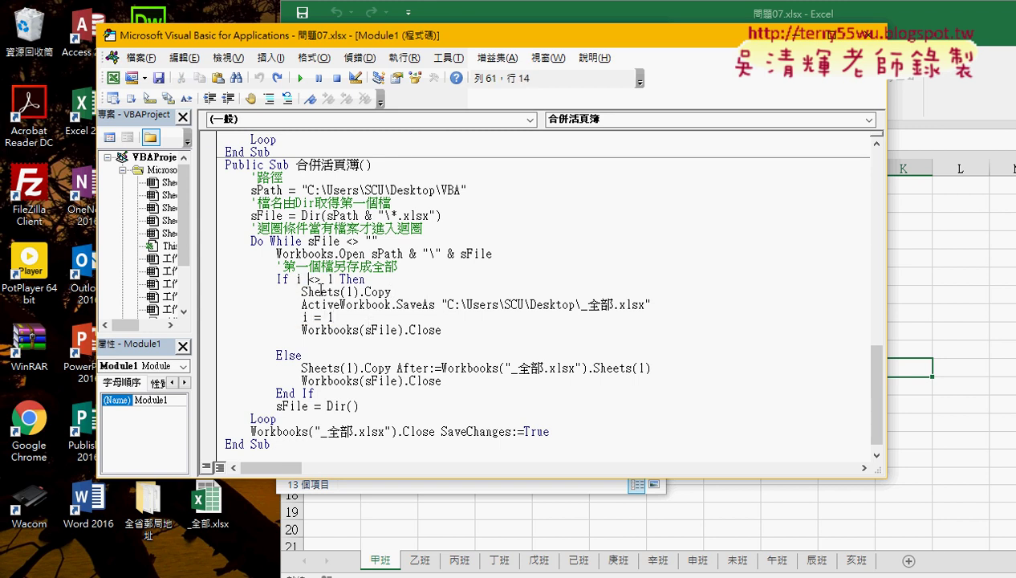
{"action": "left_click_drag", "start_coordinate": [334, 317], "coordinate": [297, 318]}
{"action": "left_click", "coordinate": [332, 318]}
{"action": "left_click", "coordinate": [320, 343]}
{"action": "left_click", "coordinate": [456, 329]}
{"action": "key", "text": "Delete"}
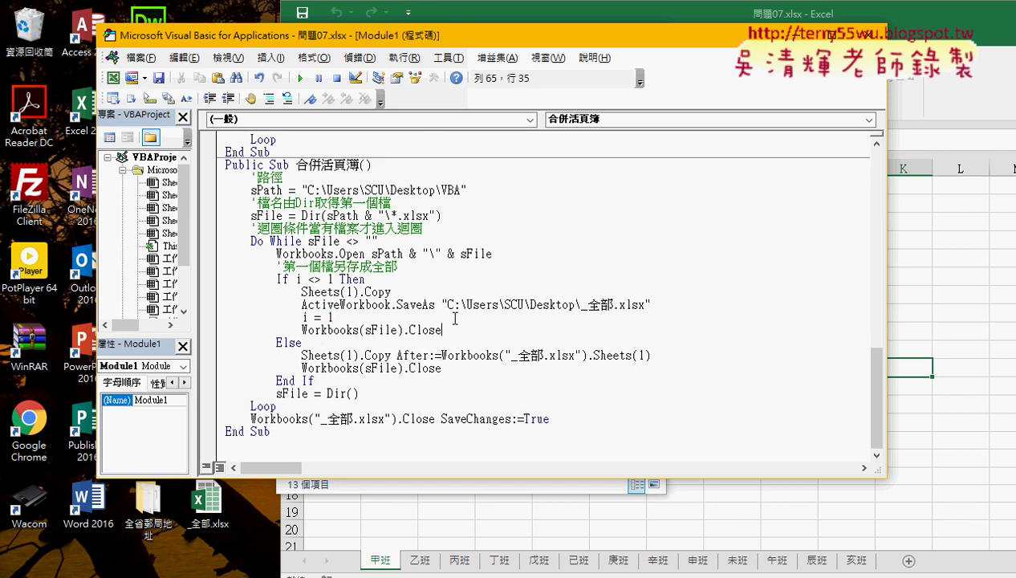
{"action": "key", "text": "Down"}
{"action": "key", "text": "Down"}
{"action": "key", "text": "Down"}
Step: Add 'b = True' below the Sub header and select the 'i <> 1' condition to replace with b
{"action": "left_click", "coordinate": [430, 167]}
{"action": "key", "text": "Return"}
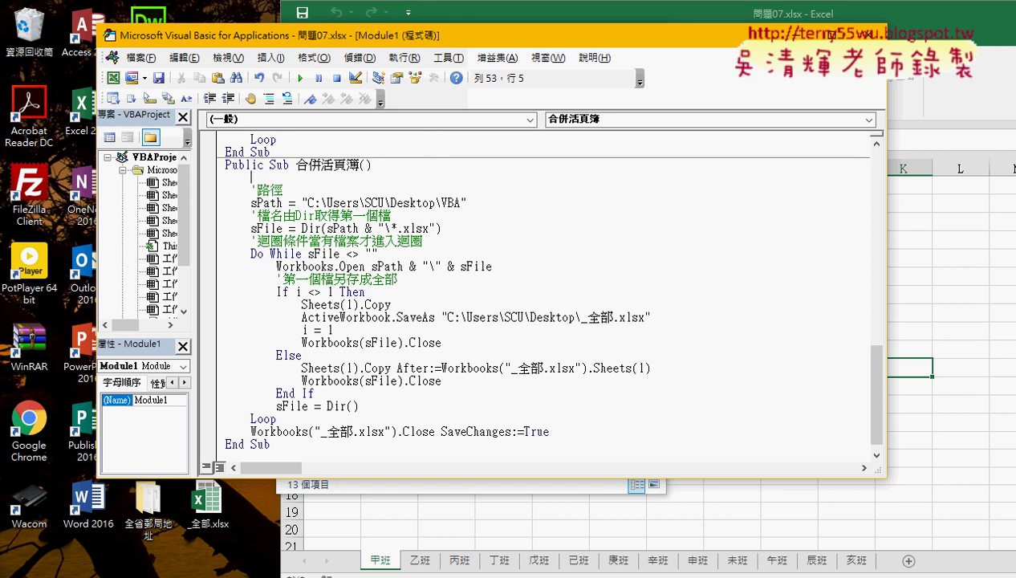
{"action": "type", "text": "b"}
{"action": "type", "text": "=True"}
{"action": "key", "text": "Down"}
{"action": "key", "text": "Up"}
{"action": "key", "text": "Left"}
{"action": "key", "text": "Left"}
{"action": "key", "text": "Left"}
{"action": "key", "text": "Left"}
{"action": "key", "text": "shift+Left"}
{"action": "key", "text": "Down"}
{"action": "key", "text": "Down"}
{"action": "key", "text": "Down"}
{"action": "key", "text": "Down"}
{"action": "key", "text": "Down"}
{"action": "key", "text": "Down"}
{"action": "key", "text": "Down"}
{"action": "key", "text": "Down"}
{"action": "key", "text": "Down"}
{"action": "key", "text": "Right"}
{"action": "key", "text": "Right"}
{"action": "key", "text": "Right"}
{"action": "key", "text": "Right"}
{"action": "key", "text": "Right"}
{"action": "key", "text": "Right"}
{"action": "key", "text": "shift+Right"}
{"action": "key", "text": "shift+Right"}
{"action": "key", "text": "shift+Right"}
{"action": "key", "text": "shift+Right"}
{"action": "key", "text": "shift+Right"}
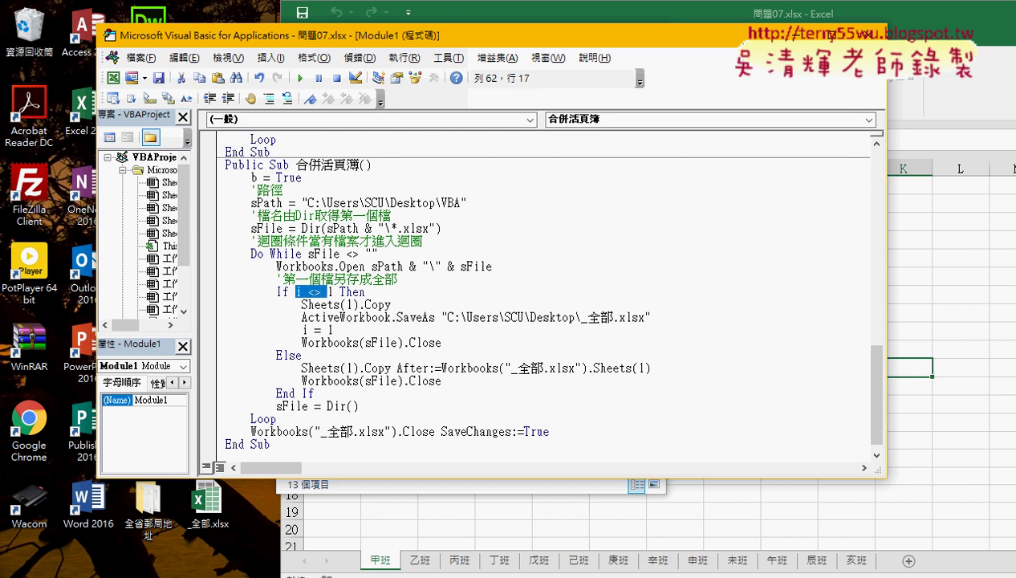
{"action": "key", "text": "shift+Right"}
{"action": "type", "text": "b"}
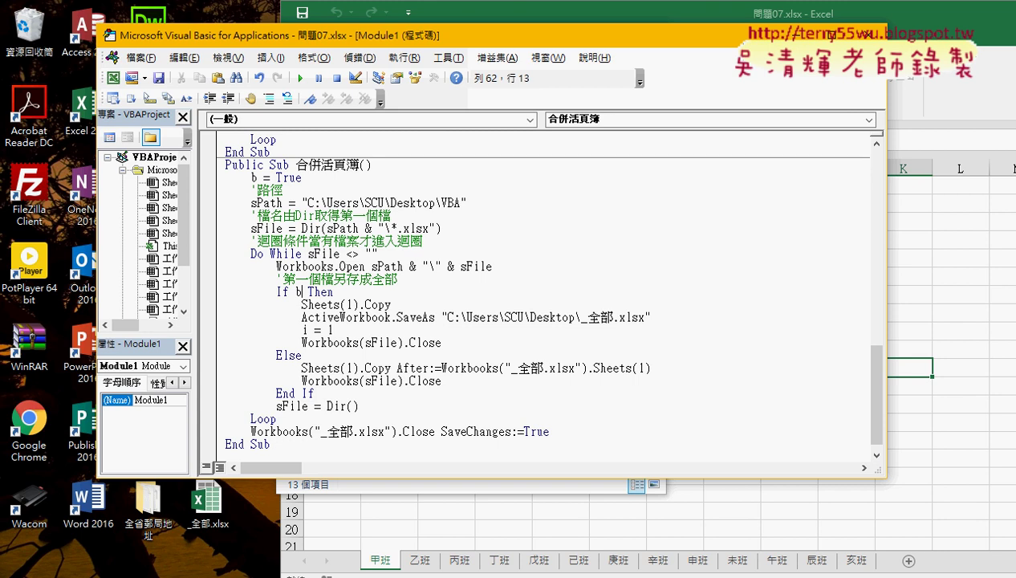
Step: Replace the 'i = 1' line after the Close line with 'b = False'
{"action": "left_click", "coordinate": [656, 317]}
{"action": "left_click_drag", "start_coordinate": [657, 318], "coordinate": [562, 318]}
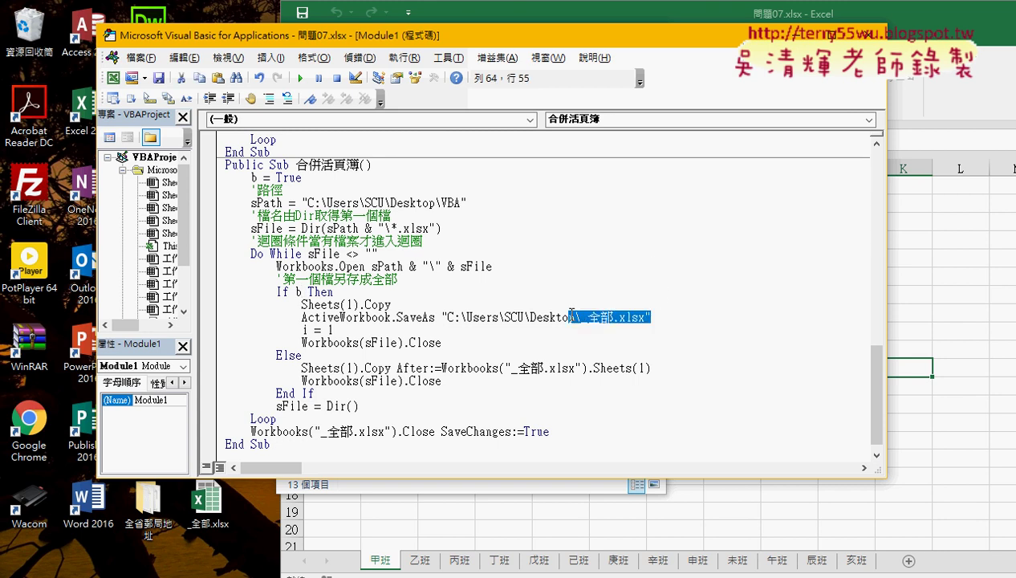
{"action": "left_click_drag", "start_coordinate": [331, 329], "coordinate": [153, 323]}
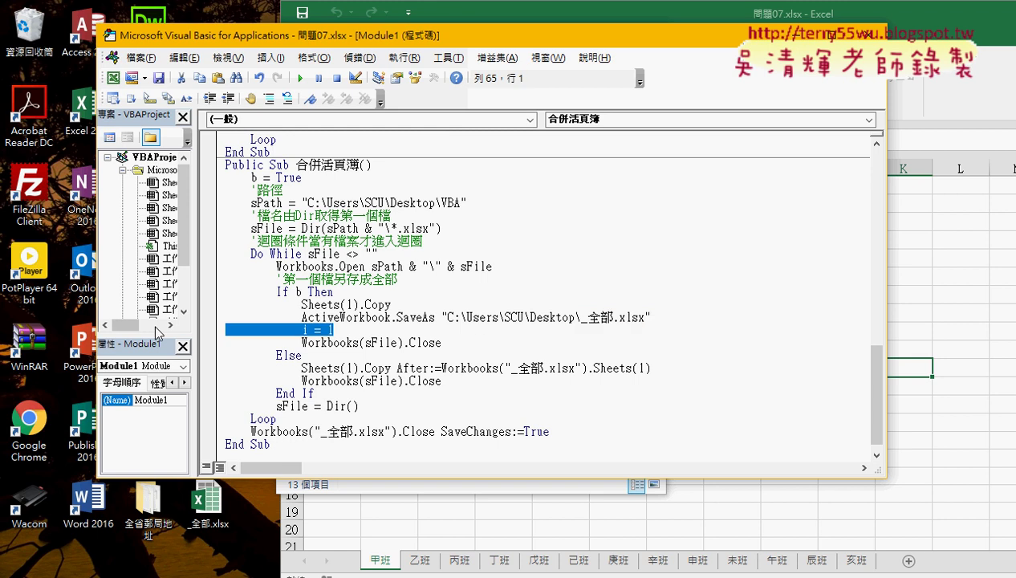
{"action": "key", "text": "Delete"}
{"action": "key", "text": "Delete"}
{"action": "key", "text": "End"}
{"action": "key", "text": "Return"}
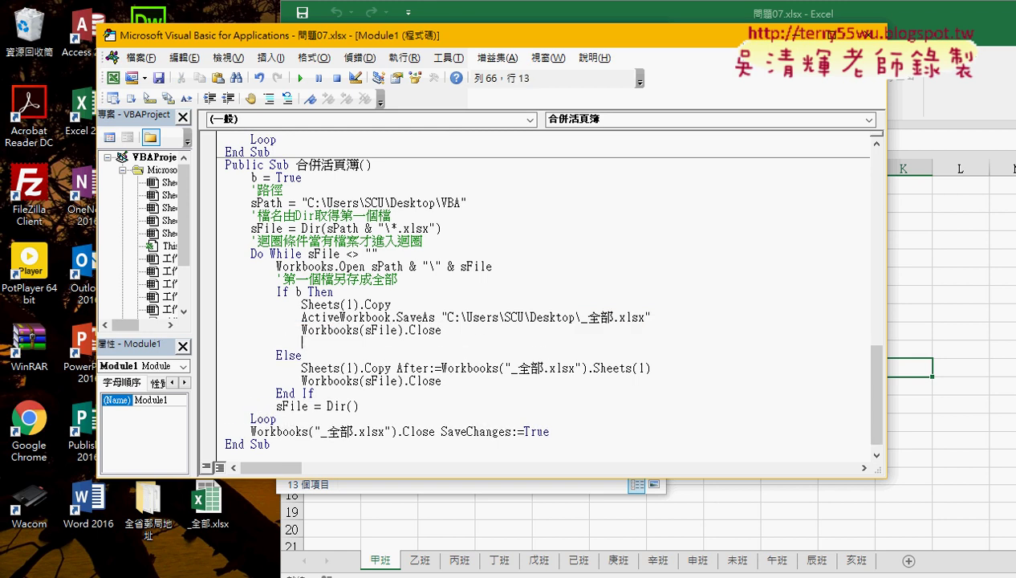
{"action": "type", "text": "b="}
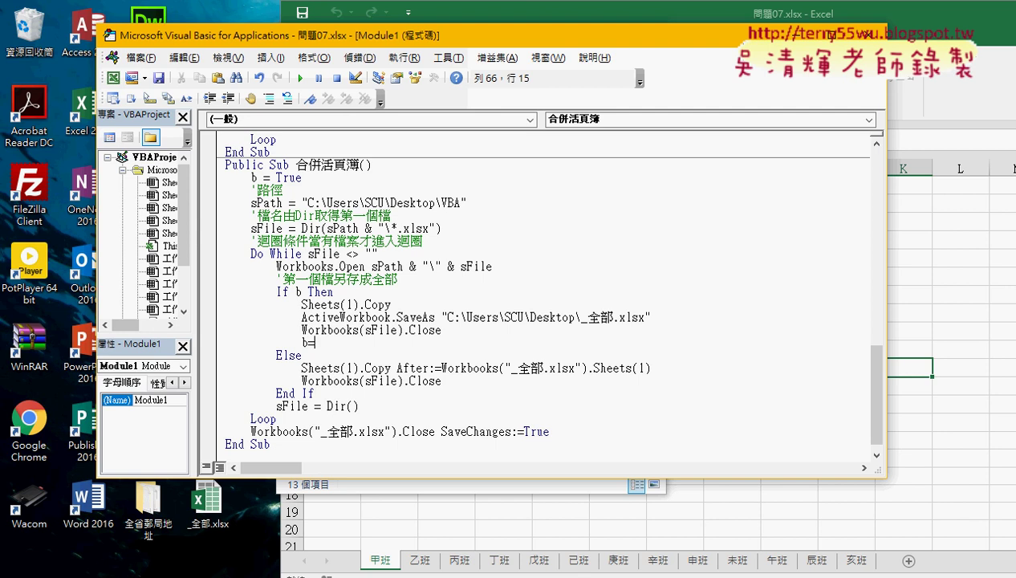
{"action": "type", "text": "f"}
{"action": "type", "text": "alse"}
{"action": "key", "text": "Down"}
{"action": "key", "text": "Up"}
{"action": "key", "text": "End"}
{"action": "key", "text": "shift+Left"}
{"action": "key", "text": "shift+Left"}
{"action": "key", "text": "shift+Left"}
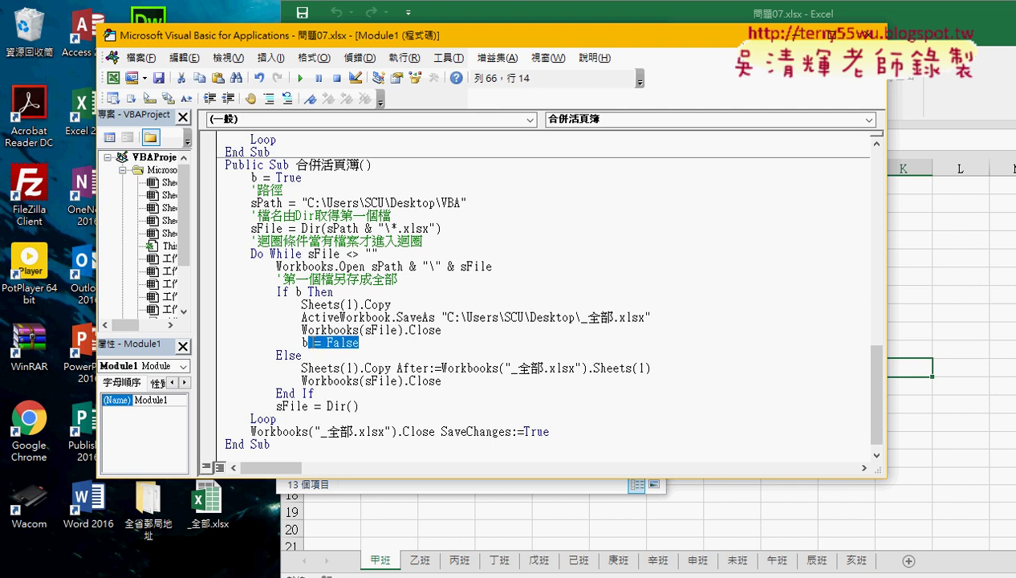
{"action": "left_click_drag", "start_coordinate": [305, 177], "coordinate": [249, 177]}
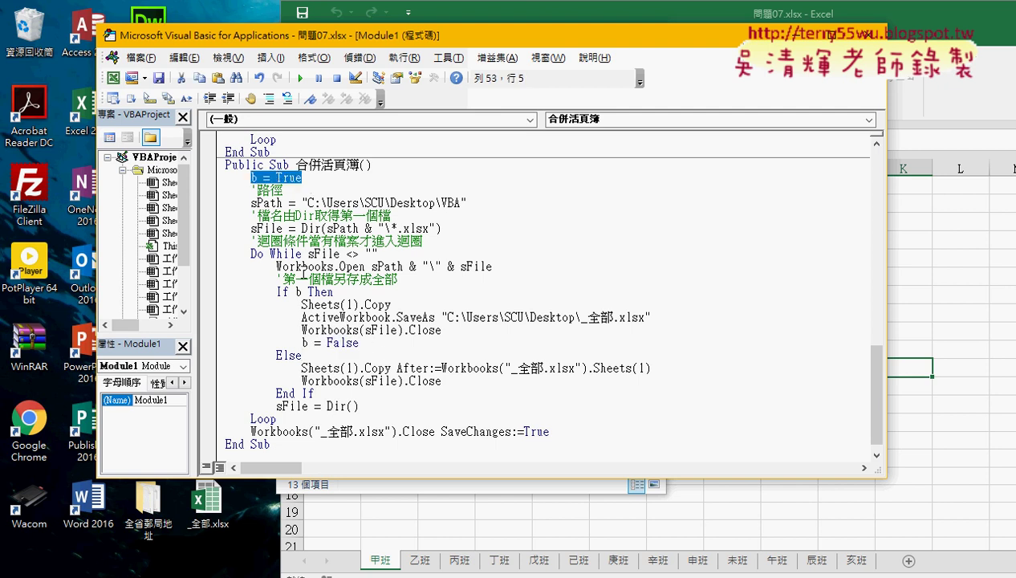
{"action": "left_click_drag", "start_coordinate": [359, 343], "coordinate": [304, 343]}
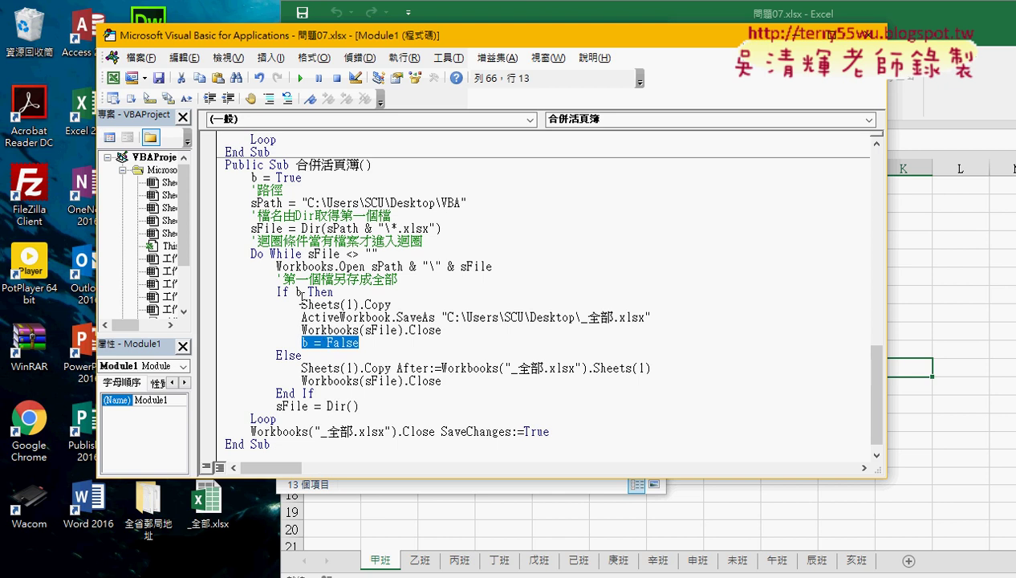
{"action": "left_click_drag", "start_coordinate": [303, 293], "coordinate": [296, 293]}
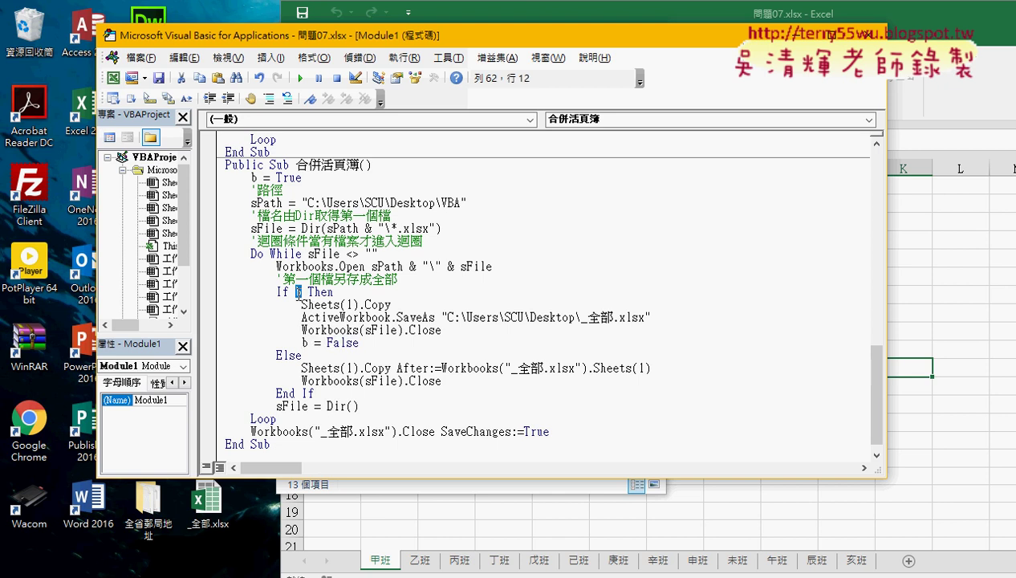
{"action": "double_click", "coordinate": [277, 355]}
{"action": "left_click", "coordinate": [301, 367]}
{"action": "mouse_move", "coordinate": [358, 343]}
{"action": "left_mouse_down"}
{"action": "mouse_move", "coordinate": [315, 343]}
{"action": "mouse_move", "coordinate": [204, 305]}
{"action": "left_mouse_up"}
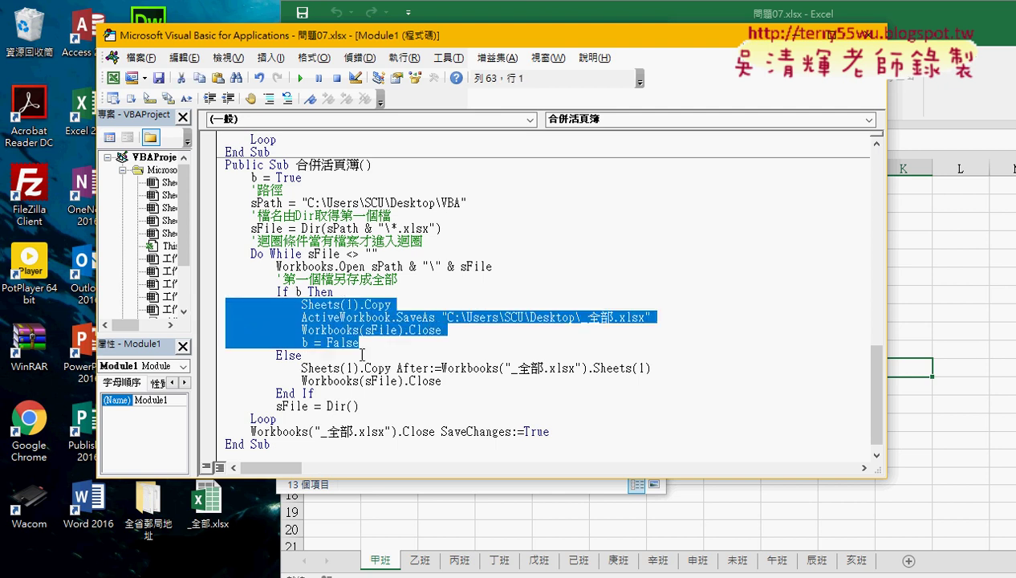
{"action": "left_click_drag", "start_coordinate": [444, 380], "coordinate": [199, 374]}
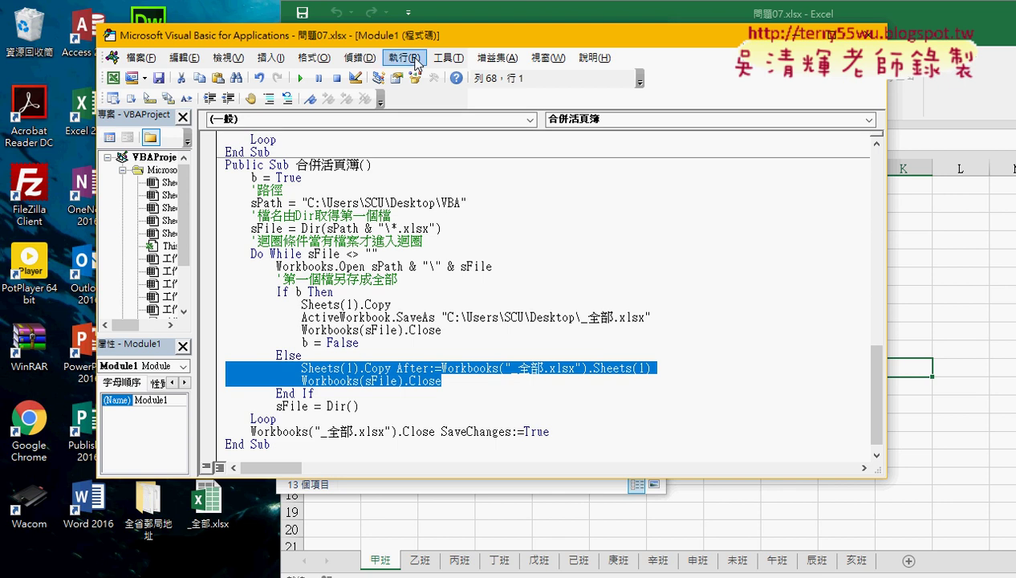
{"action": "mouse_move", "coordinate": [419, 42]}
{"action": "left_mouse_down"}
{"action": "mouse_move", "coordinate": [621, 50]}
{"action": "mouse_move", "coordinate": [576, 55]}
{"action": "left_mouse_up"}
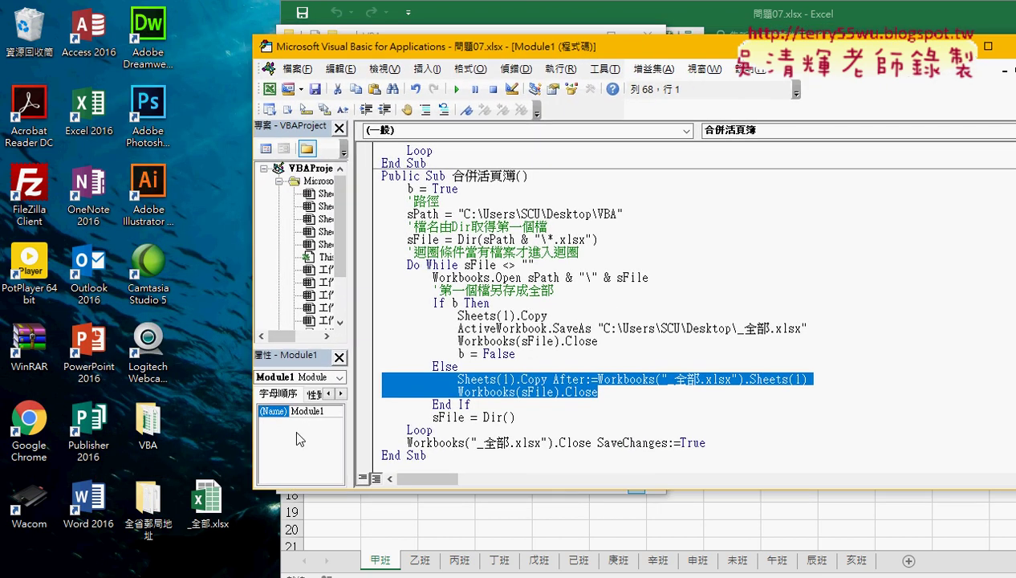
Step: Delete the old _全部.xlsx from the desktop with 刪除(D)
{"action": "right_click", "coordinate": [208, 508]}
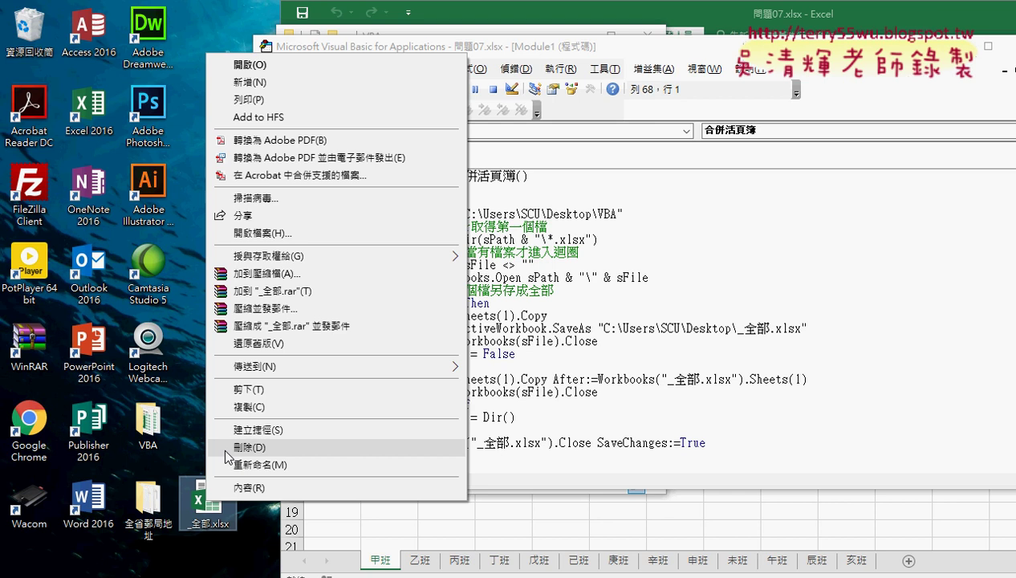
{"action": "left_click", "coordinate": [227, 450]}
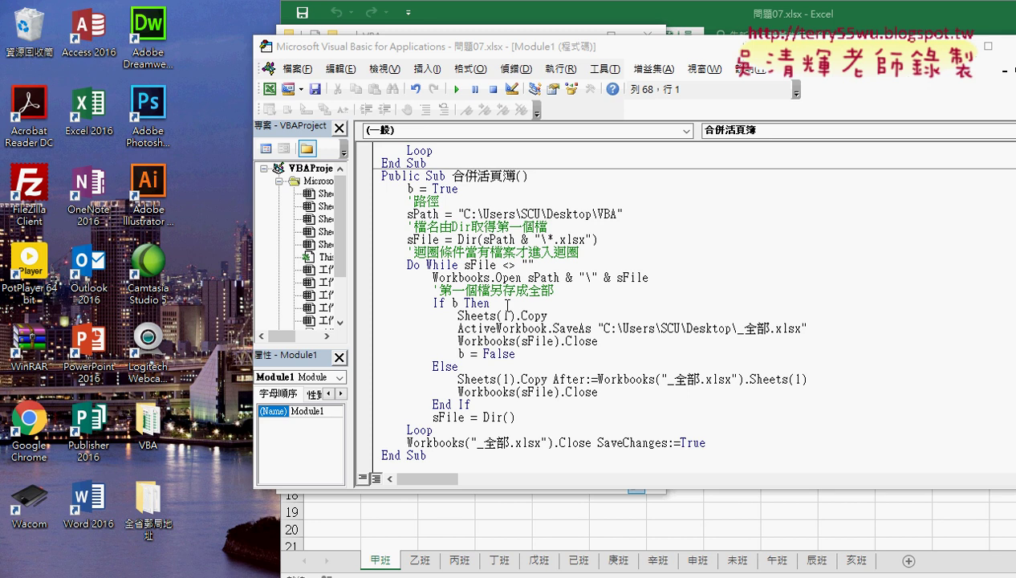
Step: Step through 合併活頁簿 until the first workbook's sheet is saved as _全部.xlsx
{"action": "left_click", "coordinate": [545, 178]}
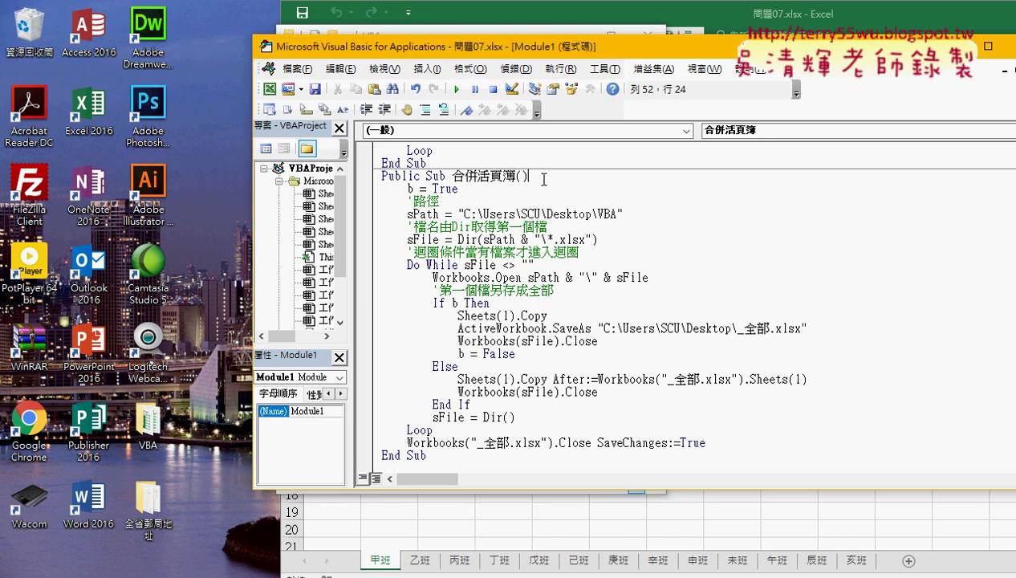
{"action": "key", "text": "F8"}
{"action": "key", "text": "F8"}
{"action": "key", "text": "F8"}
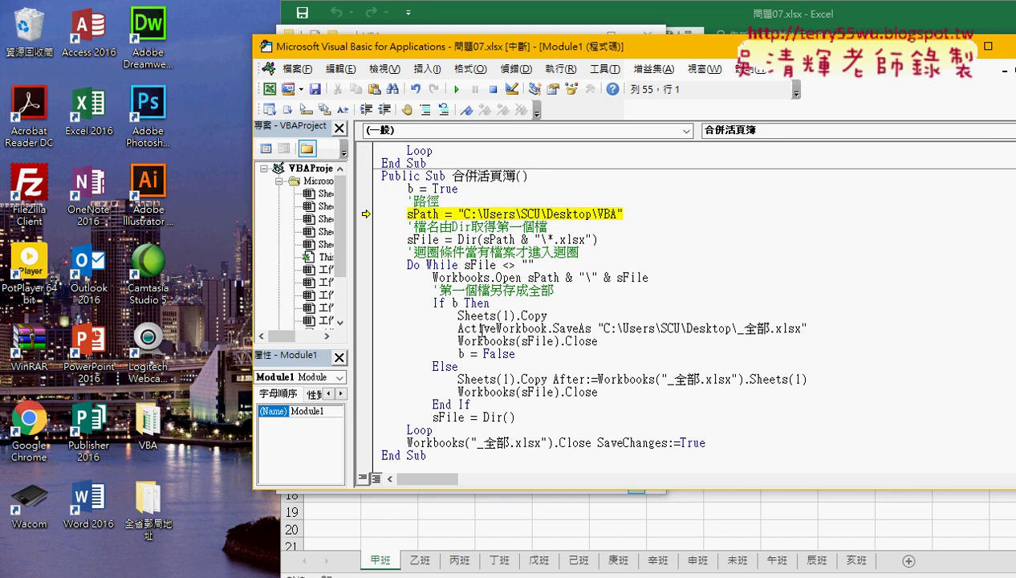
{"action": "key", "text": "F8"}
{"action": "key", "text": "F8"}
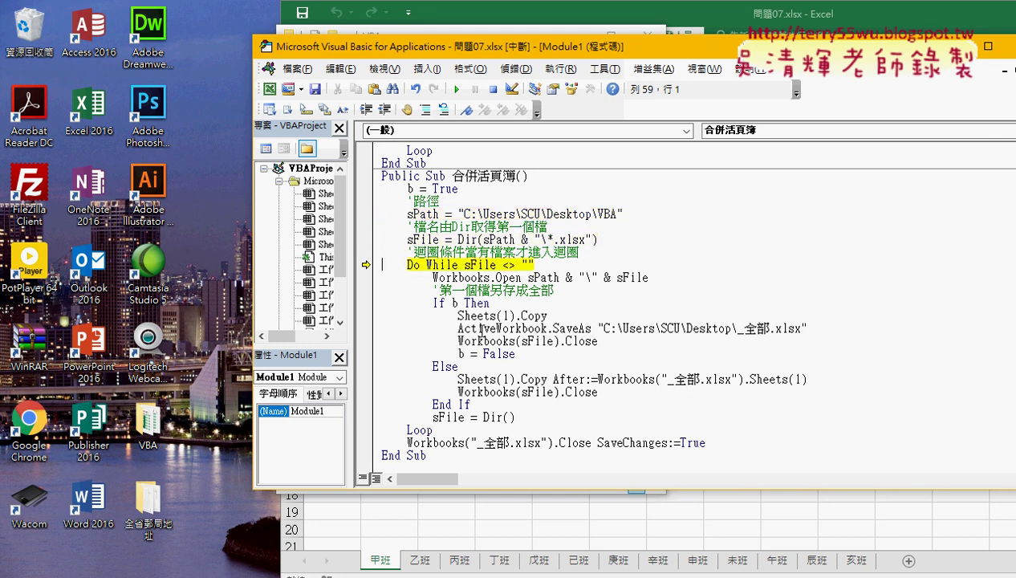
{"action": "mouse_move", "coordinate": [423, 241]}
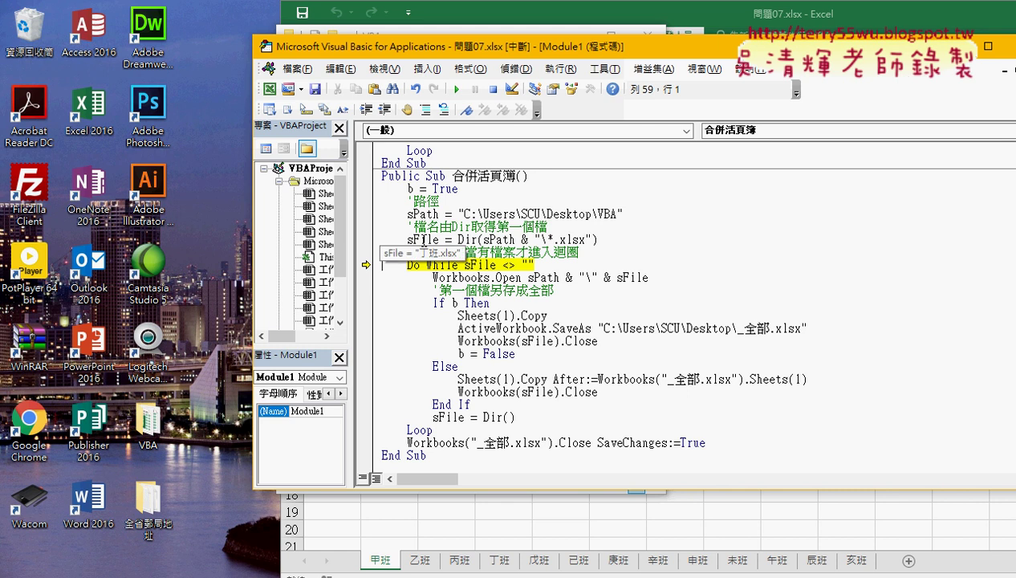
{"action": "key", "text": "F8"}
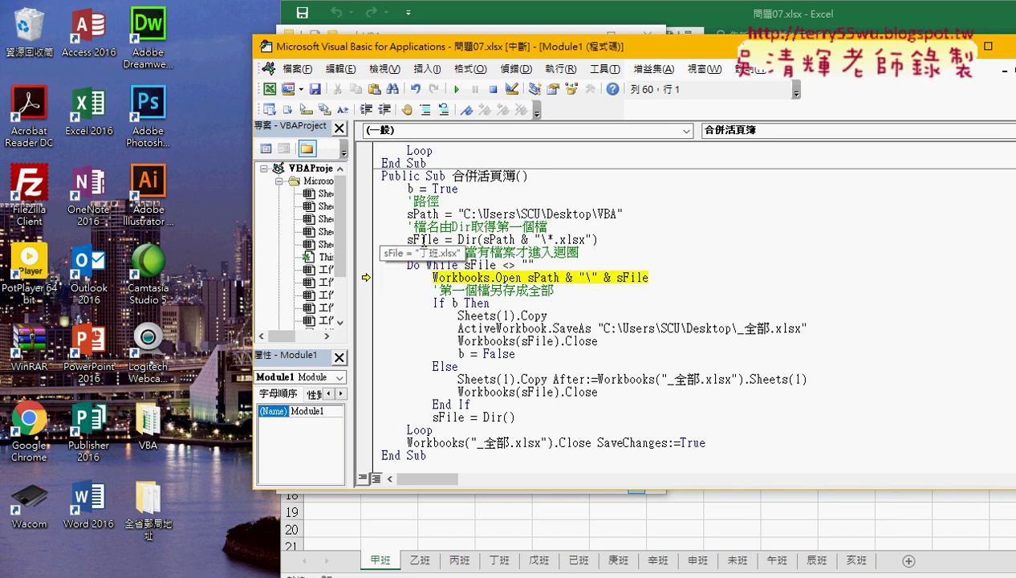
{"action": "key", "text": "F8"}
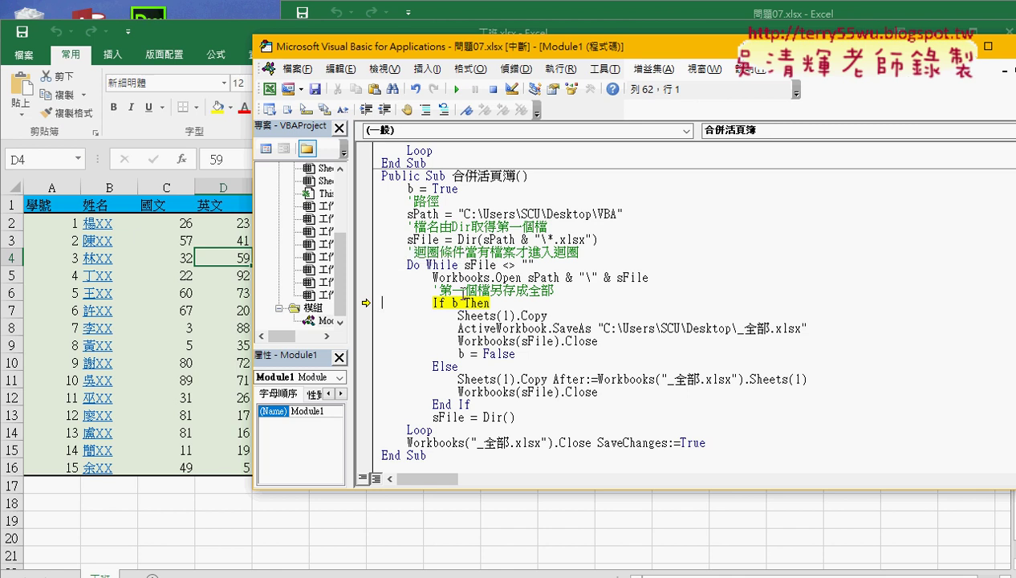
{"action": "mouse_move", "coordinate": [455, 304]}
{"action": "key", "text": "F8"}
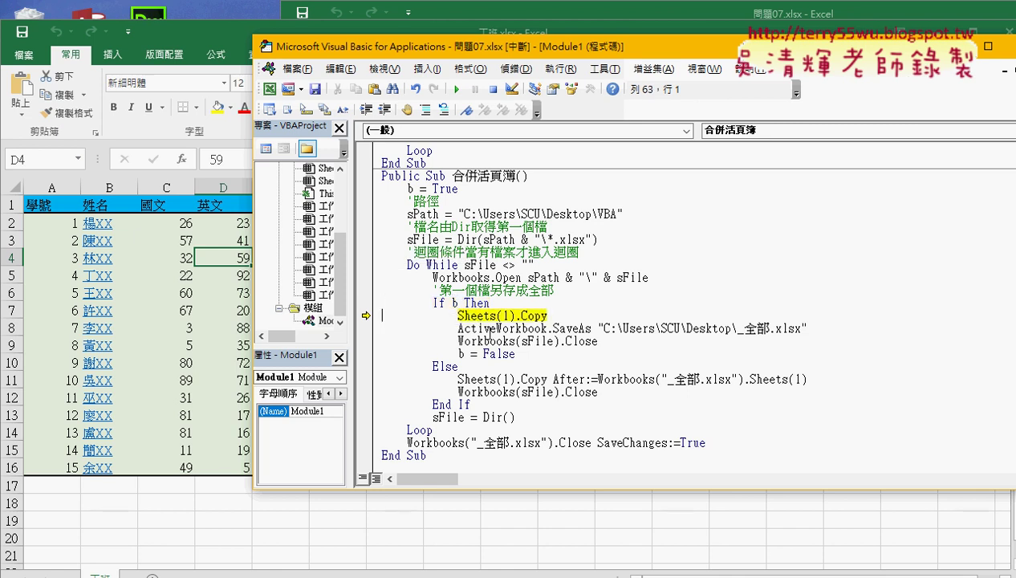
{"action": "key", "text": "F8"}
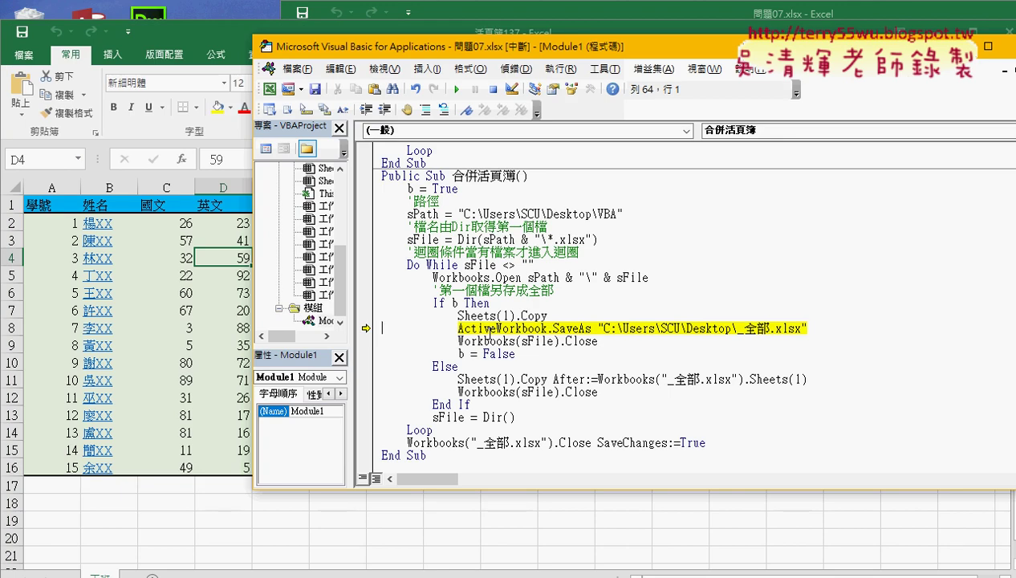
{"action": "key", "text": "F8"}
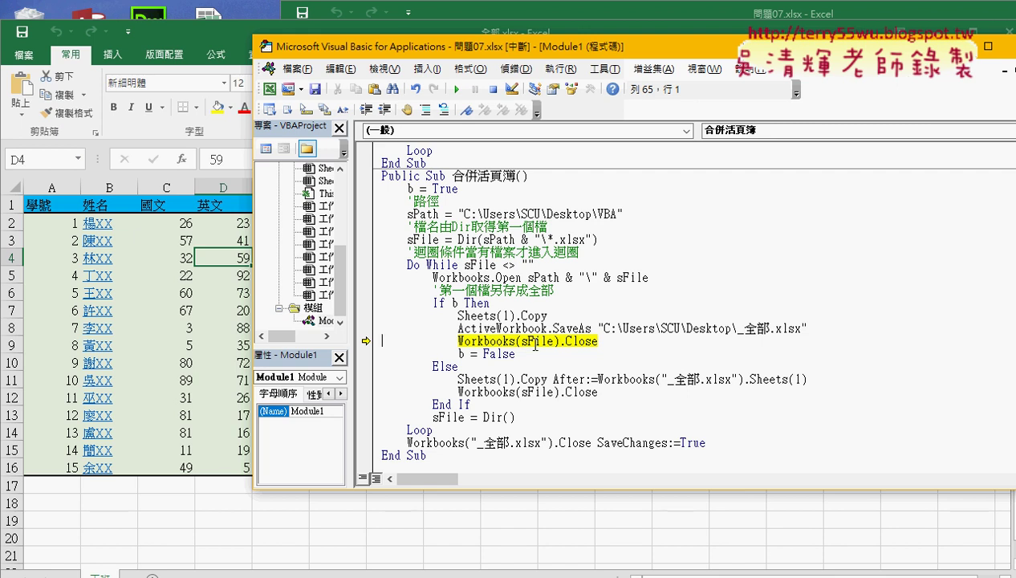
Step: Step past closing the workbook and b = False, checking b, through Dir() and Loop
{"action": "key", "text": "F8"}
{"action": "key", "text": "F8"}
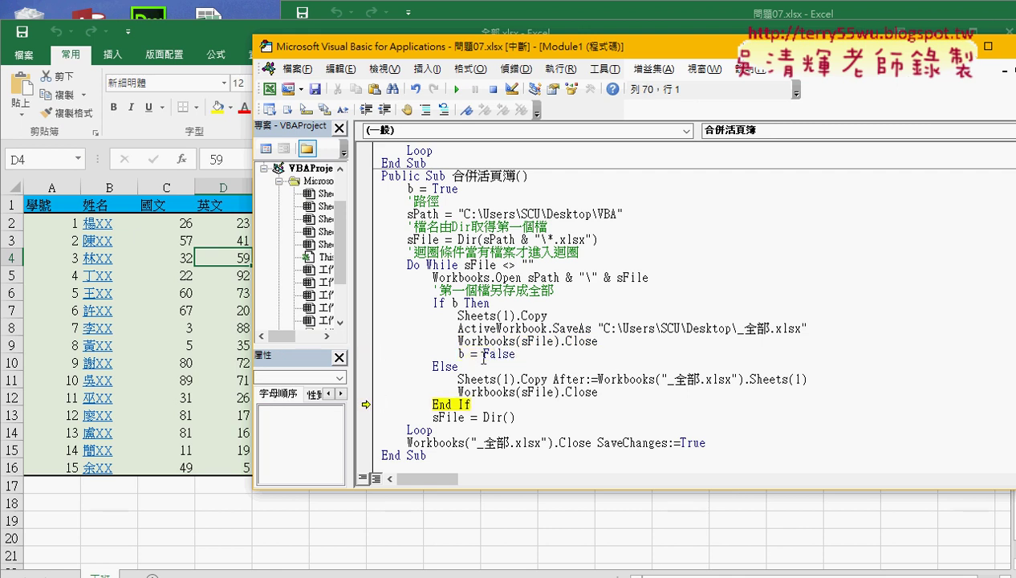
{"action": "mouse_move", "coordinate": [462, 353]}
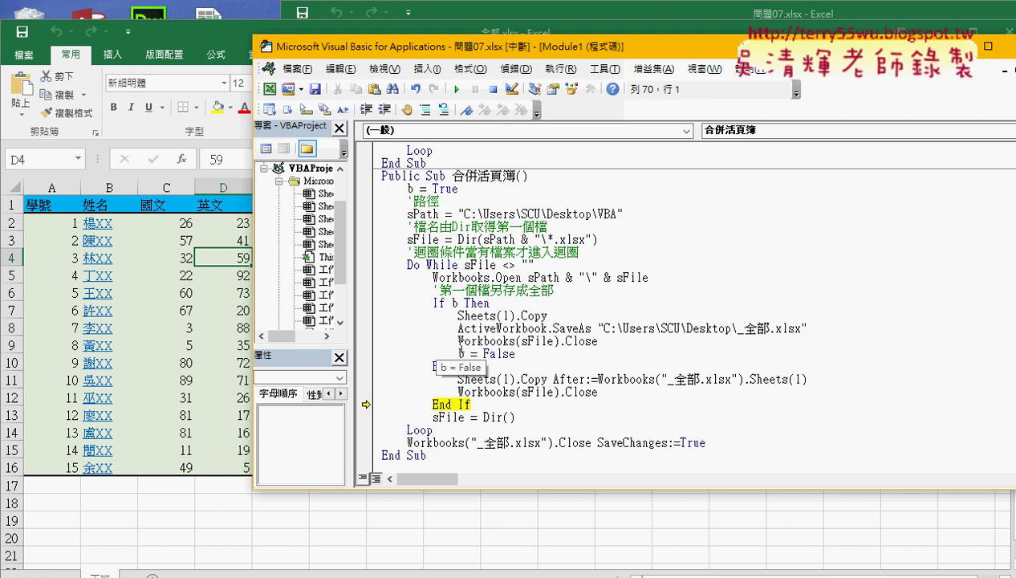
{"action": "mouse_move", "coordinate": [508, 349]}
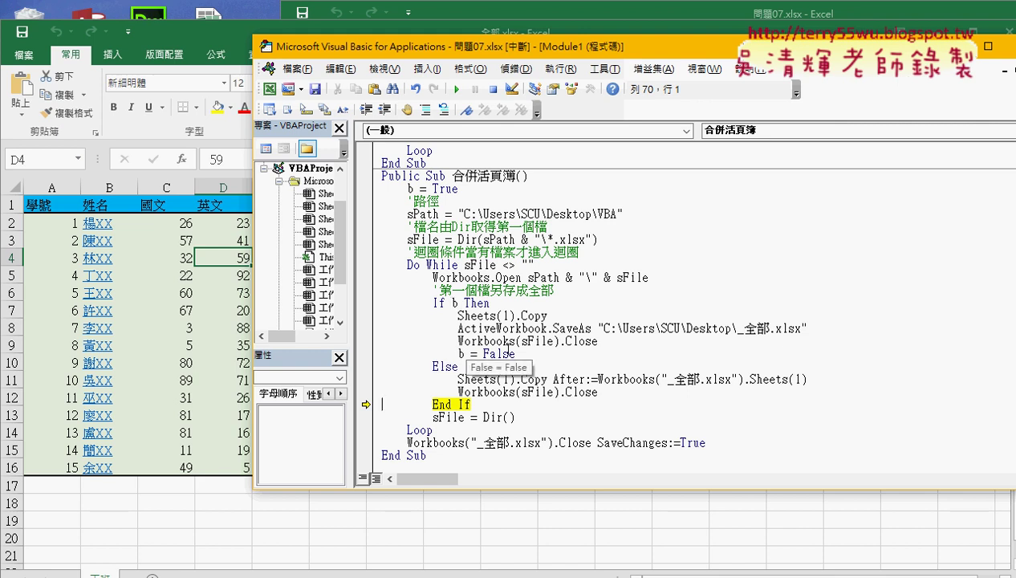
{"action": "key", "text": "F8"}
{"action": "key", "text": "F8"}
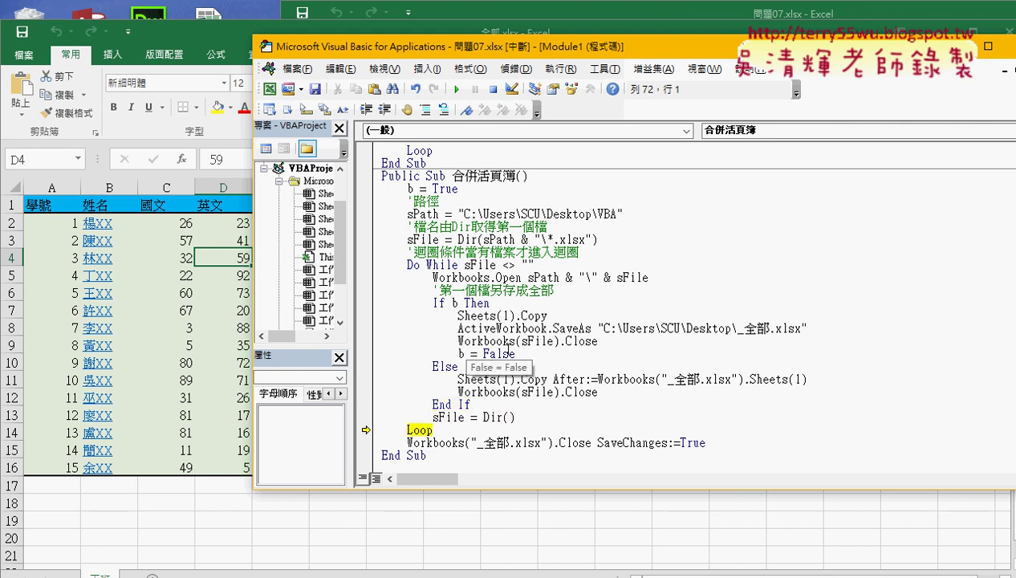
{"action": "key", "text": "F8"}
{"action": "key", "text": "F8"}
{"action": "key", "text": "F8"}
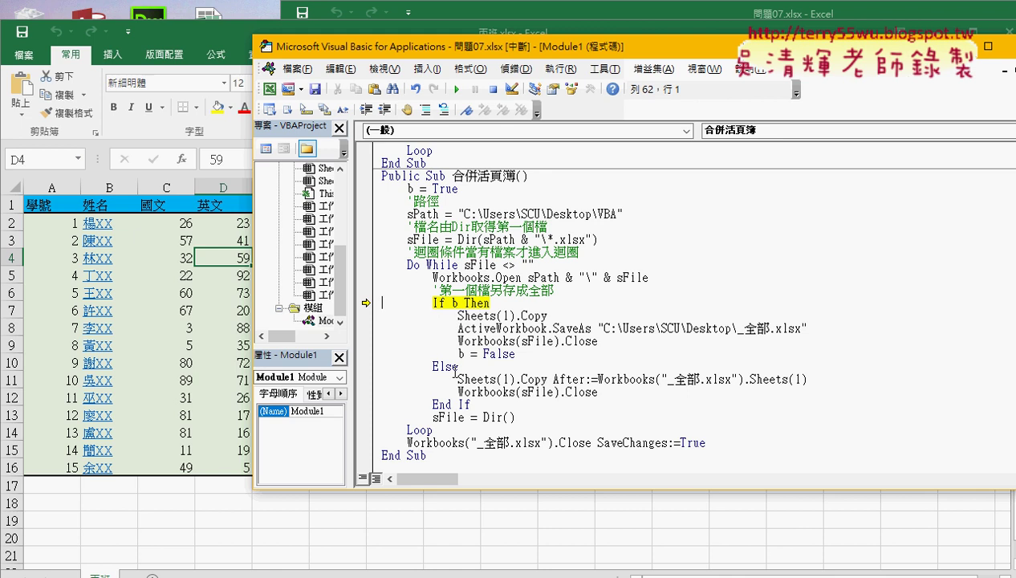
Step: Step into Else and execute the sheet copy into _全部.xlsx, checking sFile's value
{"action": "key", "text": "F8"}
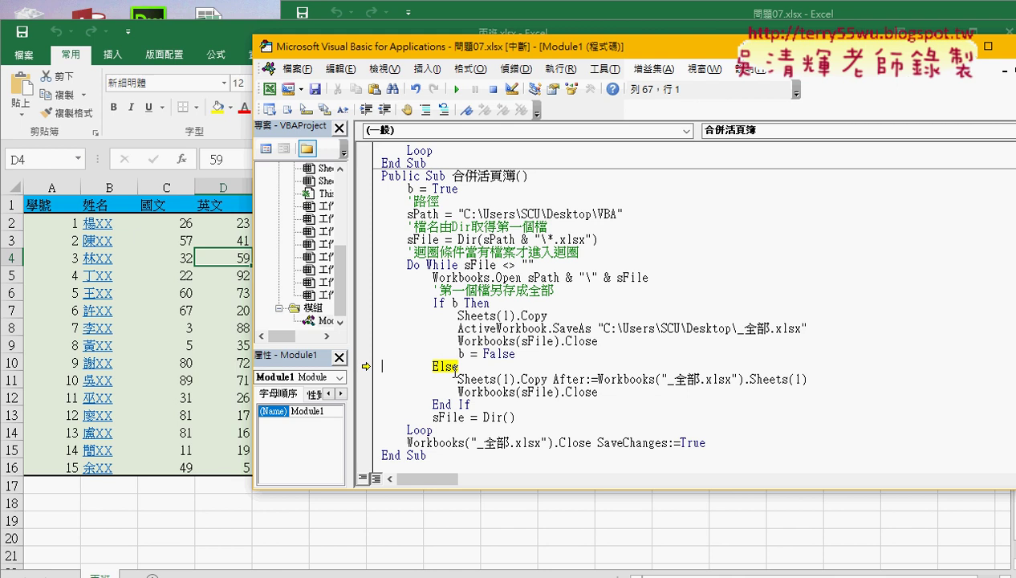
{"action": "key", "text": "F8"}
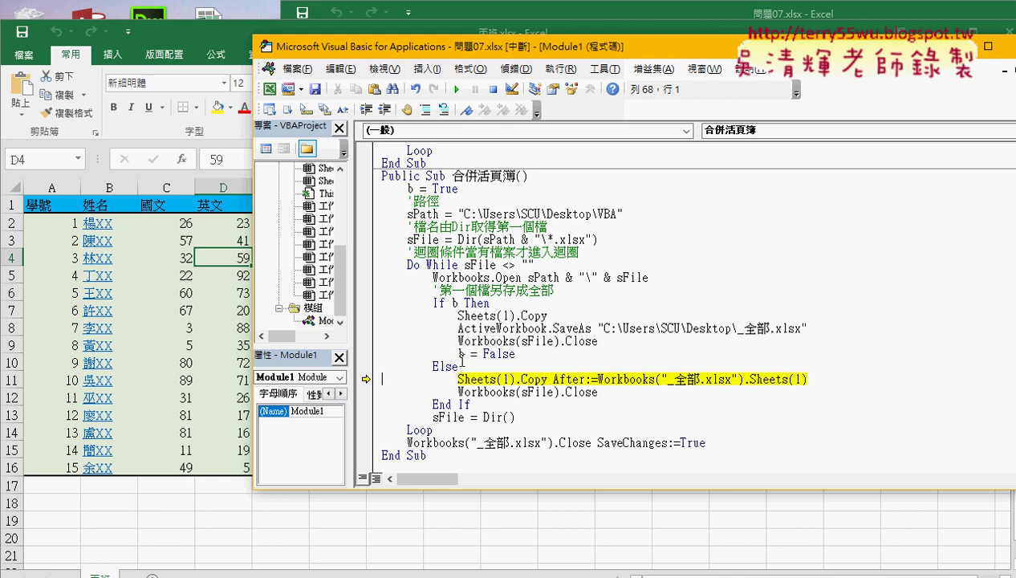
{"action": "mouse_move", "coordinate": [422, 241]}
{"action": "key", "text": "F8"}
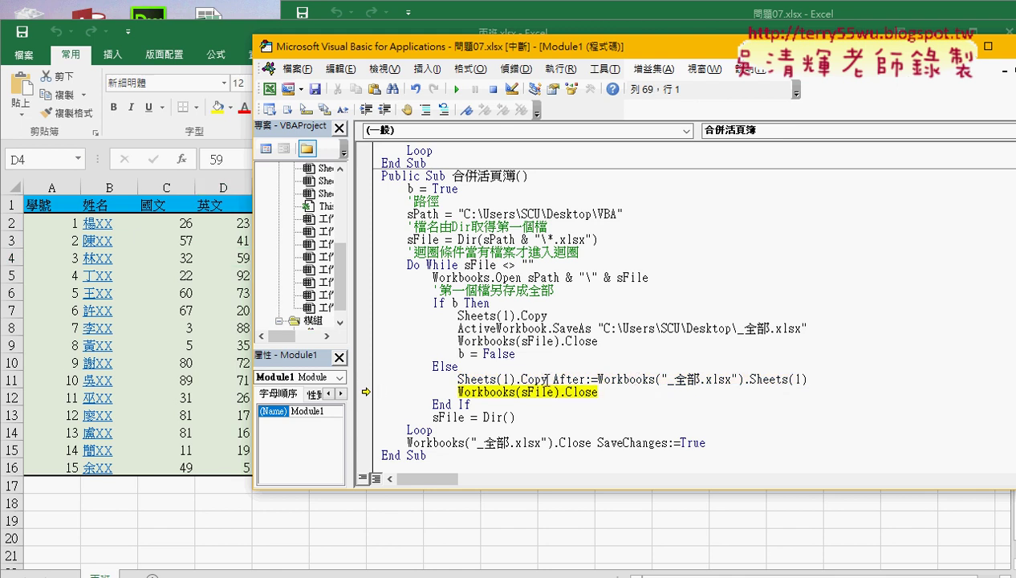
Step: Annotate Sheets(1).Copy After:=Workbooks("_全部.xlsx").Sheets(1) to explain the copy destination
{"action": "left_click_drag", "start_coordinate": [547, 379], "coordinate": [456, 379]}
{"action": "mouse_move", "coordinate": [552, 378]}
{"action": "left_mouse_down"}
{"action": "mouse_move", "coordinate": [635, 378]}
{"action": "mouse_move", "coordinate": [598, 379]}
{"action": "left_mouse_up"}
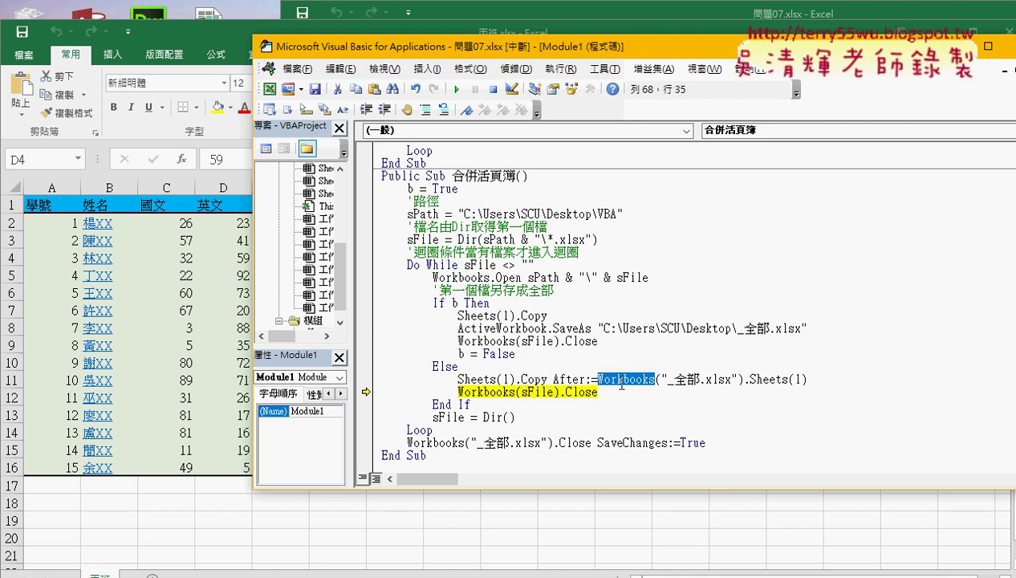
{"action": "mouse_move", "coordinate": [343, 577]}
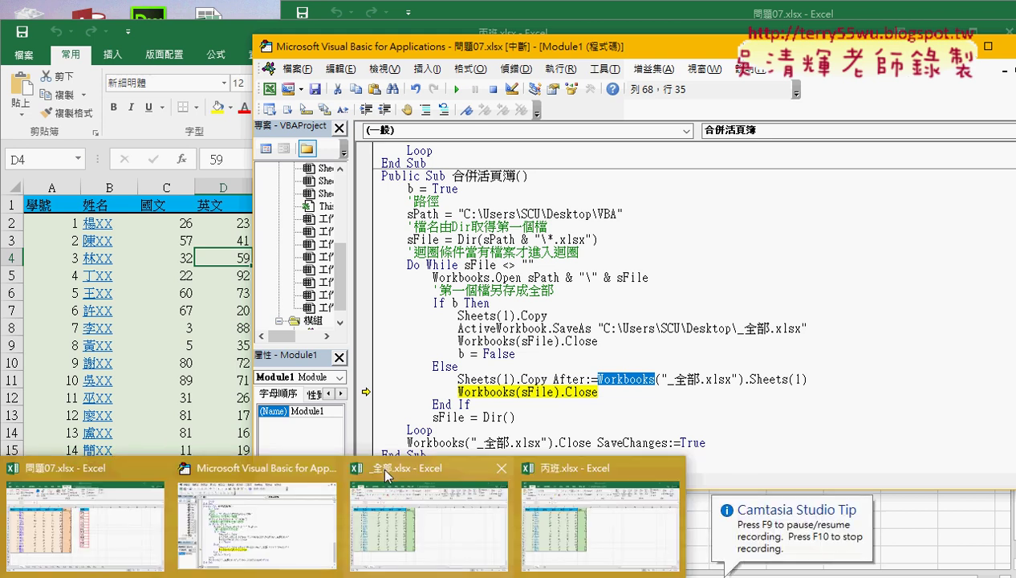
{"action": "mouse_move", "coordinate": [380, 465]}
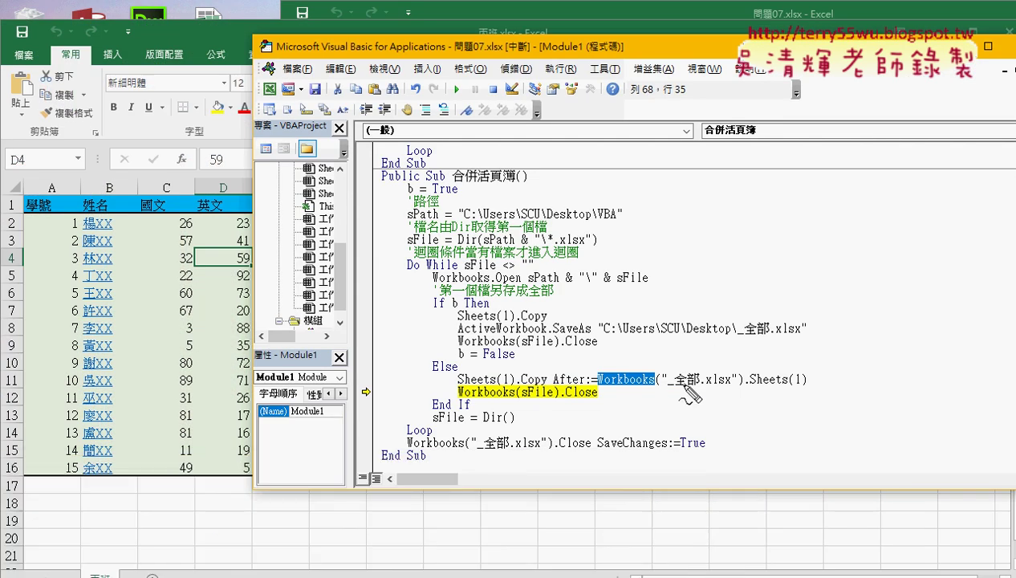
{"action": "left_click_drag", "start_coordinate": [819, 385], "coordinate": [721, 386]}
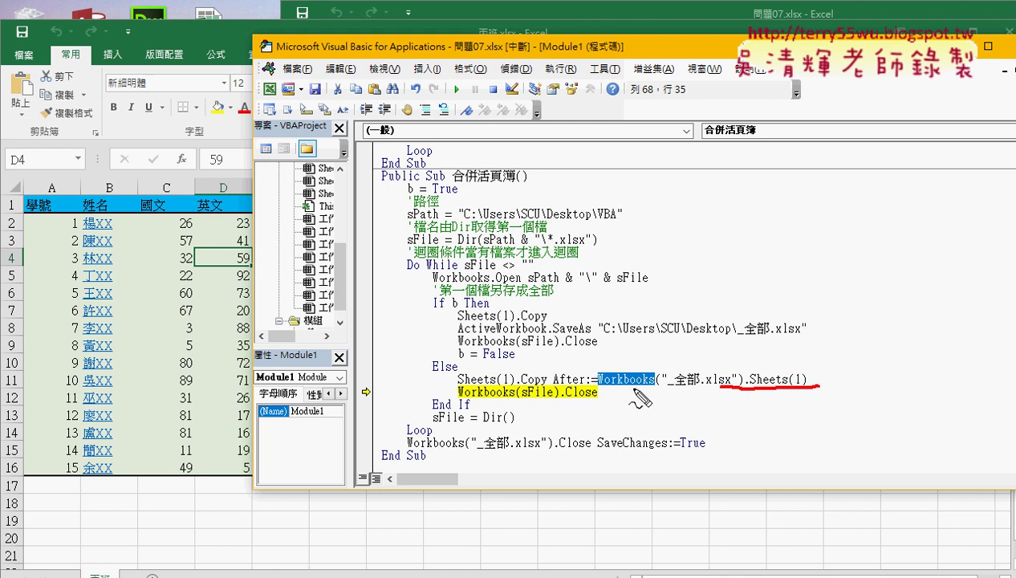
{"action": "left_click_drag", "start_coordinate": [603, 385], "coordinate": [805, 389]}
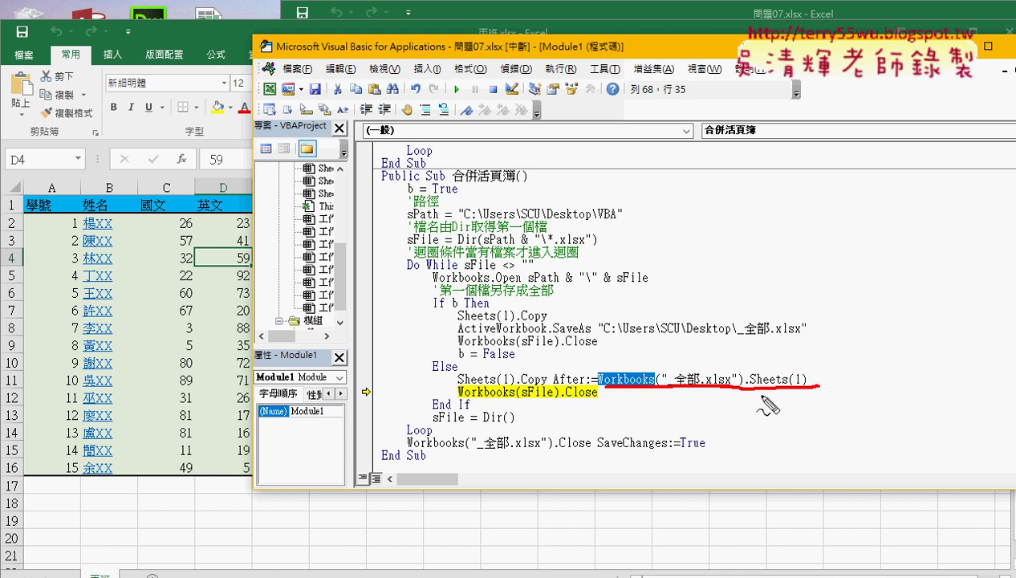
Step: Clear the annotations, step past closing the source workbook, then run the macro to completion
{"action": "key", "text": "Escape"}
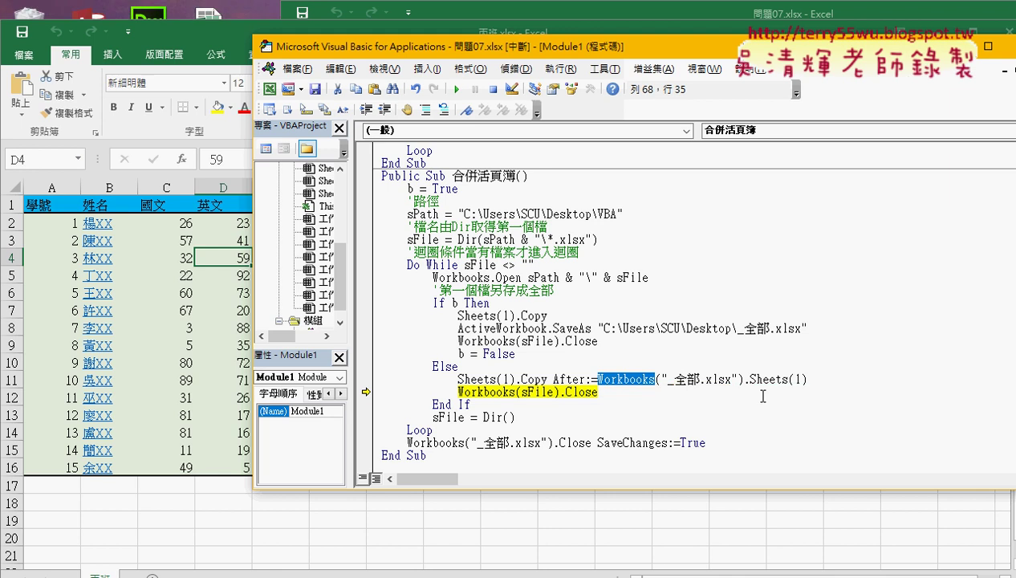
{"action": "key", "text": "F8"}
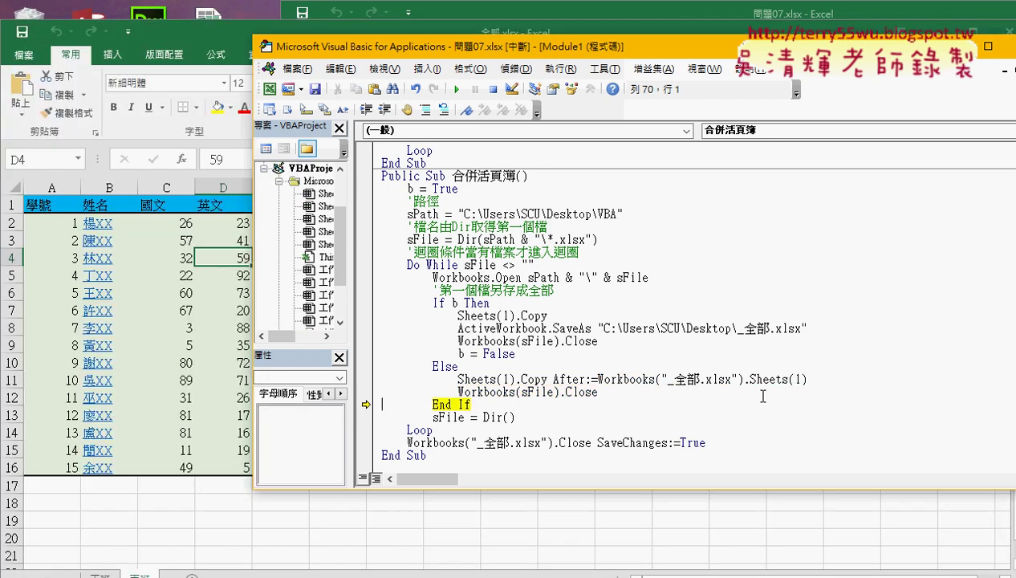
{"action": "left_click", "coordinate": [457, 89]}
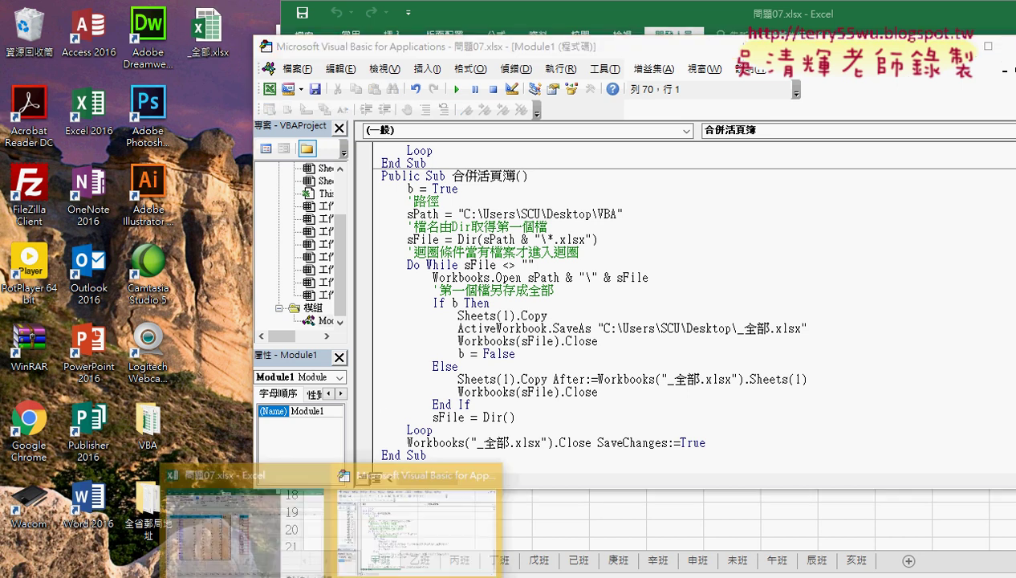
Step: Open _全部.xlsx from the desktop to review its class sheets, then close it
{"action": "double_click", "coordinate": [205, 44]}
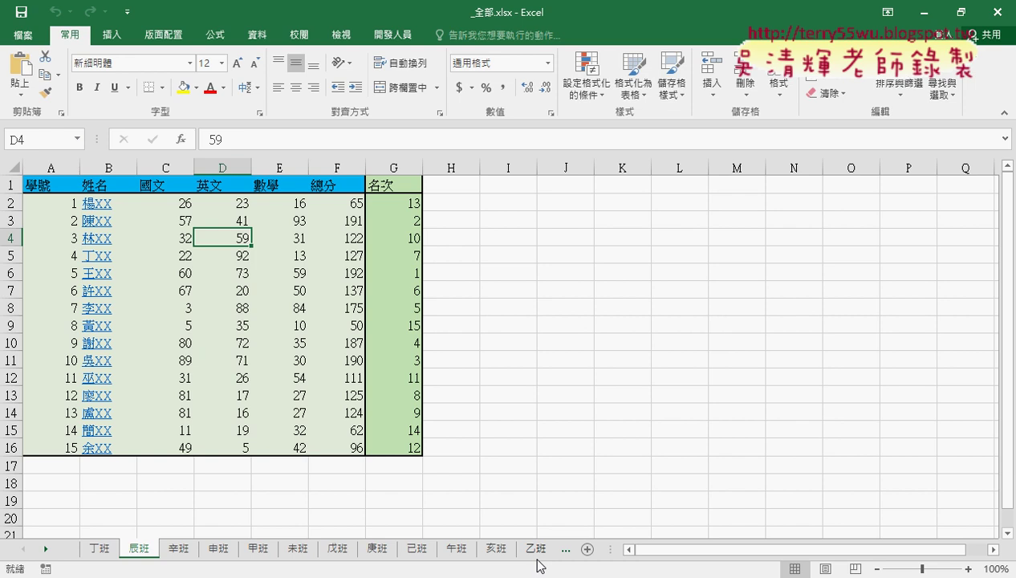
{"action": "left_click", "coordinate": [995, 12]}
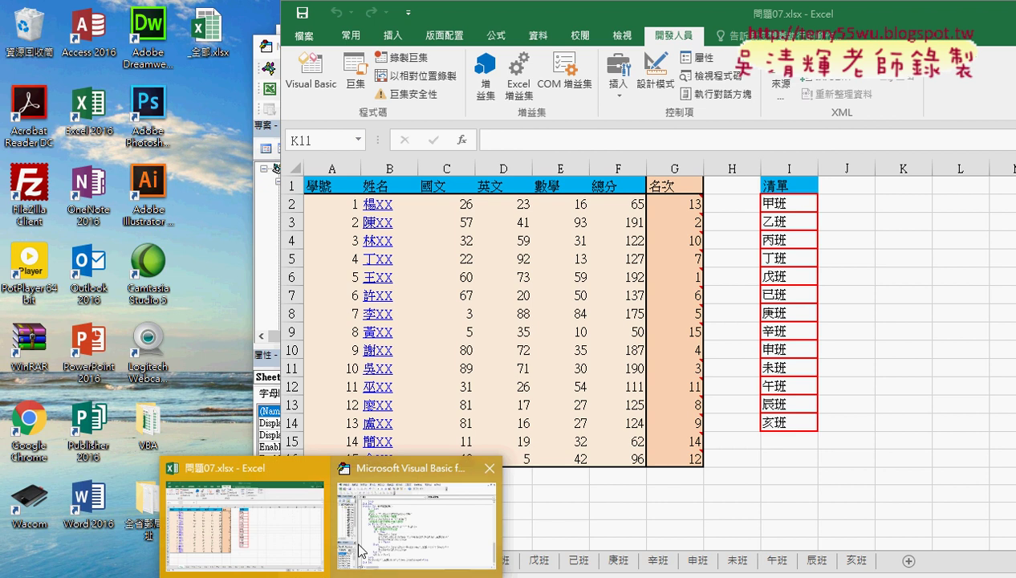
Step: Bring the VBA editor forward and mark Dir(sPath & "\*.xlsx"), the VBA folder and Do While
{"action": "left_click", "coordinate": [417, 501]}
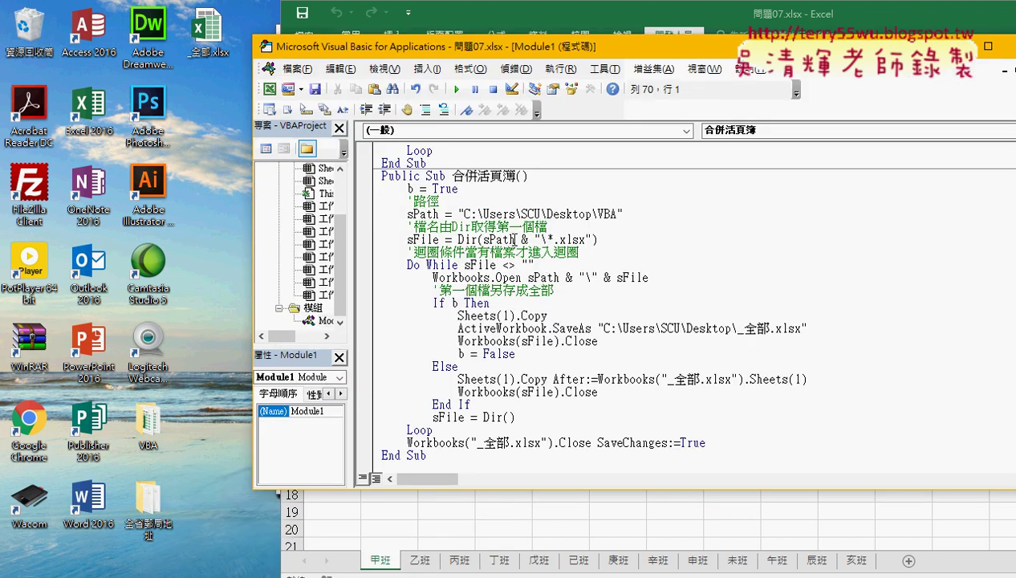
{"action": "left_click_drag", "start_coordinate": [458, 239], "coordinate": [603, 238]}
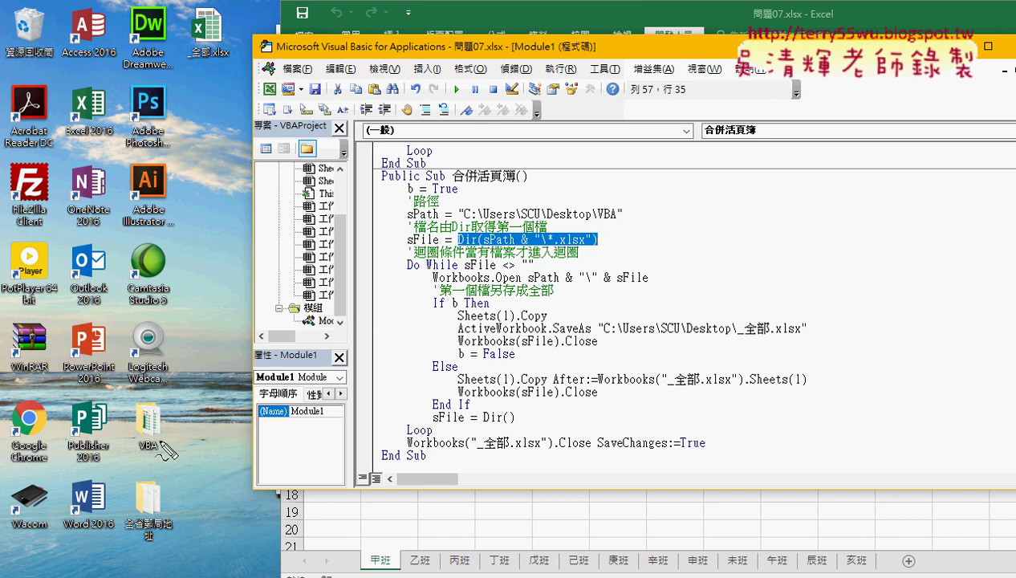
{"action": "mouse_move", "coordinate": [155, 459]}
{"action": "left_mouse_down"}
{"action": "mouse_move", "coordinate": [142, 409]}
{"action": "mouse_move", "coordinate": [163, 450]}
{"action": "left_mouse_up"}
{"action": "mouse_move", "coordinate": [217, 346]}
{"action": "left_mouse_down"}
{"action": "mouse_move", "coordinate": [168, 393]}
{"action": "mouse_move", "coordinate": [201, 386]}
{"action": "left_mouse_up"}
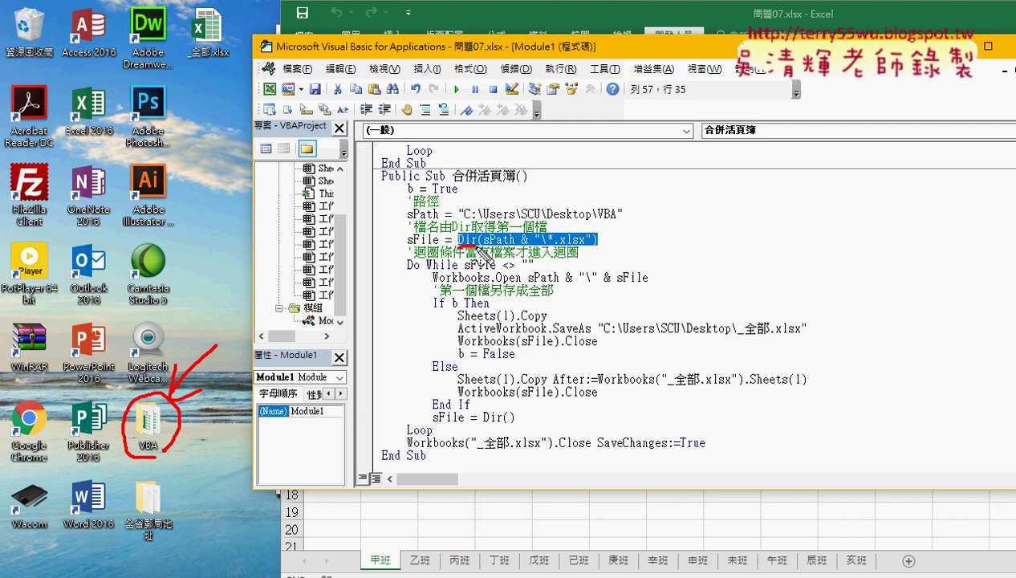
{"action": "left_click_drag", "start_coordinate": [459, 253], "coordinate": [482, 251]}
{"action": "mouse_move", "coordinate": [488, 212]}
{"action": "left_mouse_down"}
{"action": "mouse_move", "coordinate": [549, 217]}
{"action": "mouse_move", "coordinate": [594, 256]}
{"action": "left_mouse_up"}
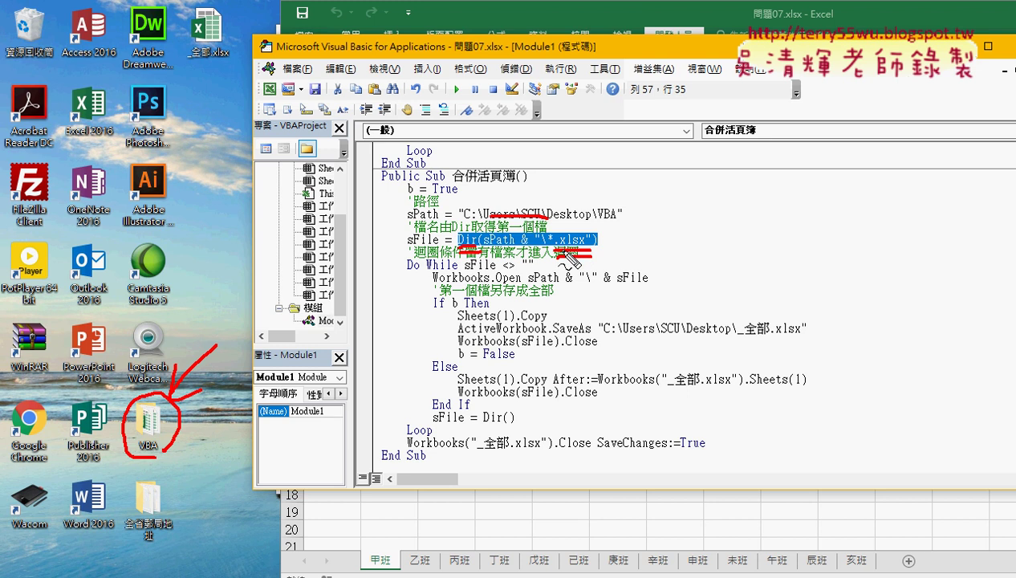
{"action": "left_click_drag", "start_coordinate": [407, 272], "coordinate": [462, 272]}
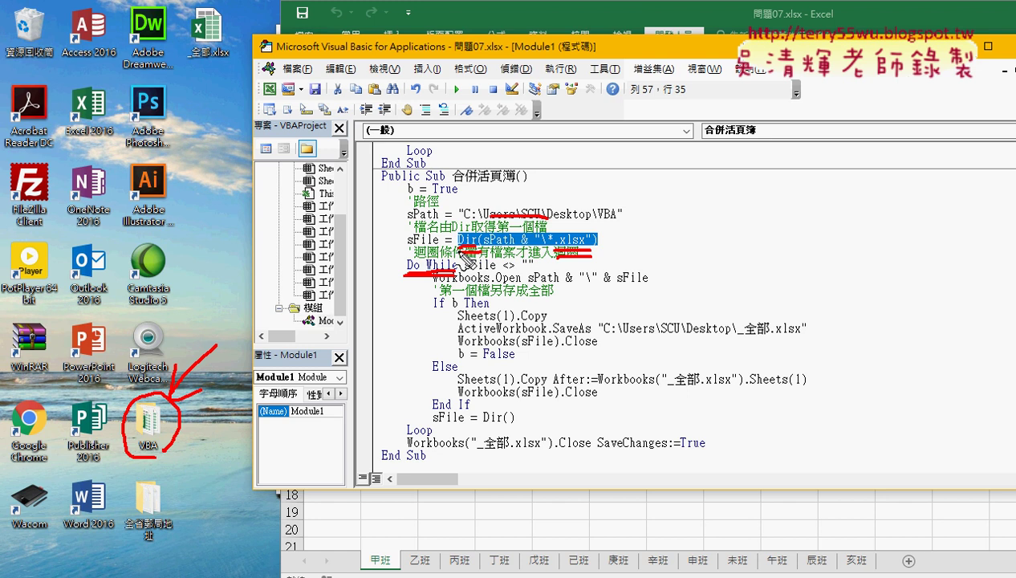
{"action": "left_click_drag", "start_coordinate": [411, 282], "coordinate": [426, 281]}
{"action": "left_click_drag", "start_coordinate": [464, 271], "coordinate": [494, 271]}
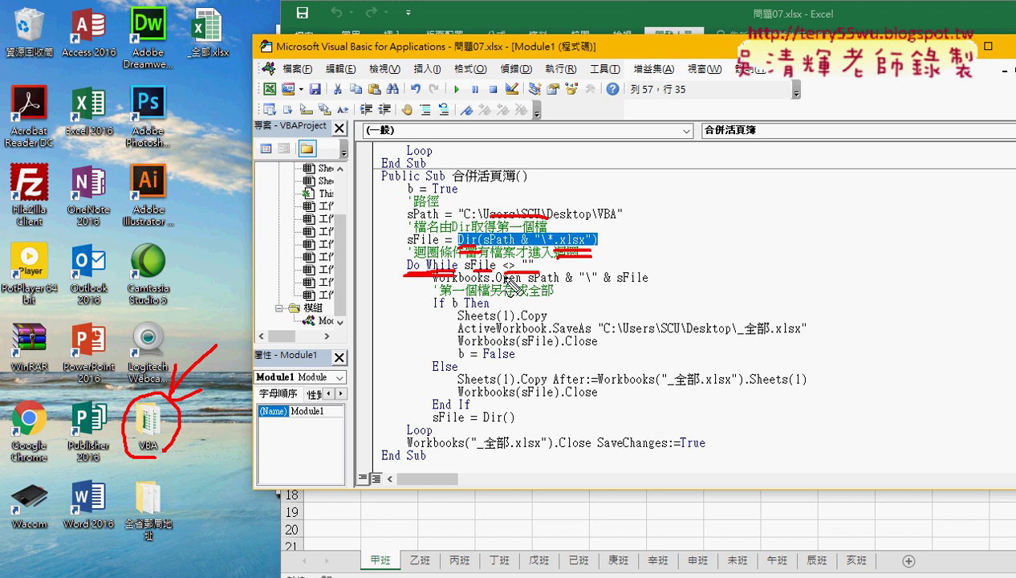
{"action": "left_click_drag", "start_coordinate": [509, 274], "coordinate": [549, 275]}
{"action": "left_click_drag", "start_coordinate": [710, 221], "coordinate": [768, 220]}
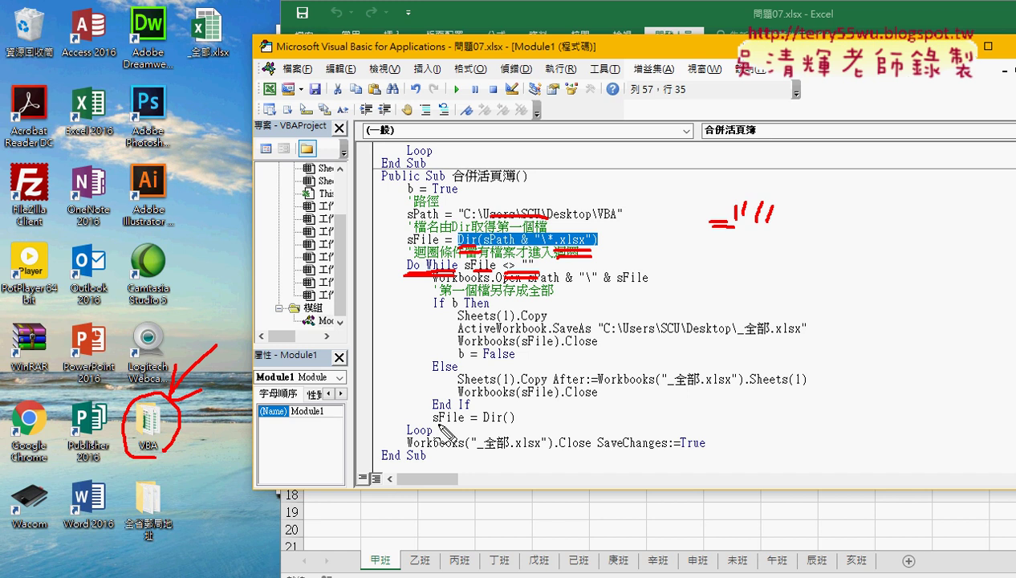
{"action": "mouse_move", "coordinate": [433, 425]}
{"action": "left_mouse_down"}
{"action": "mouse_move", "coordinate": [523, 421]}
{"action": "mouse_move", "coordinate": [483, 410]}
{"action": "mouse_move", "coordinate": [499, 427]}
{"action": "mouse_move", "coordinate": [514, 409]}
{"action": "left_mouse_up"}
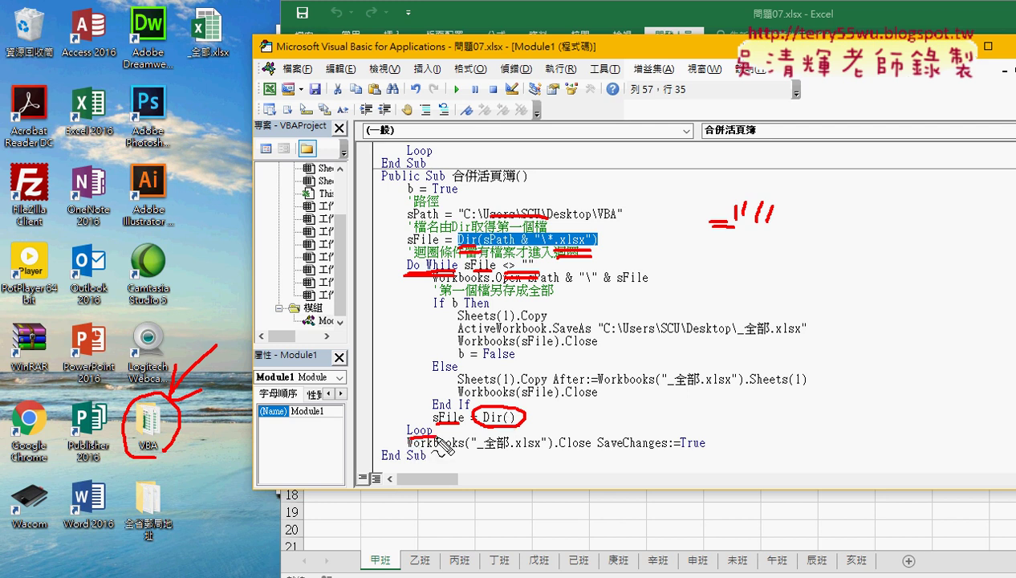
{"action": "mouse_move", "coordinate": [433, 431]}
{"action": "left_mouse_down"}
{"action": "mouse_move", "coordinate": [405, 431]}
{"action": "mouse_move", "coordinate": [352, 301]}
{"action": "mouse_move", "coordinate": [387, 269]}
{"action": "left_mouse_up"}
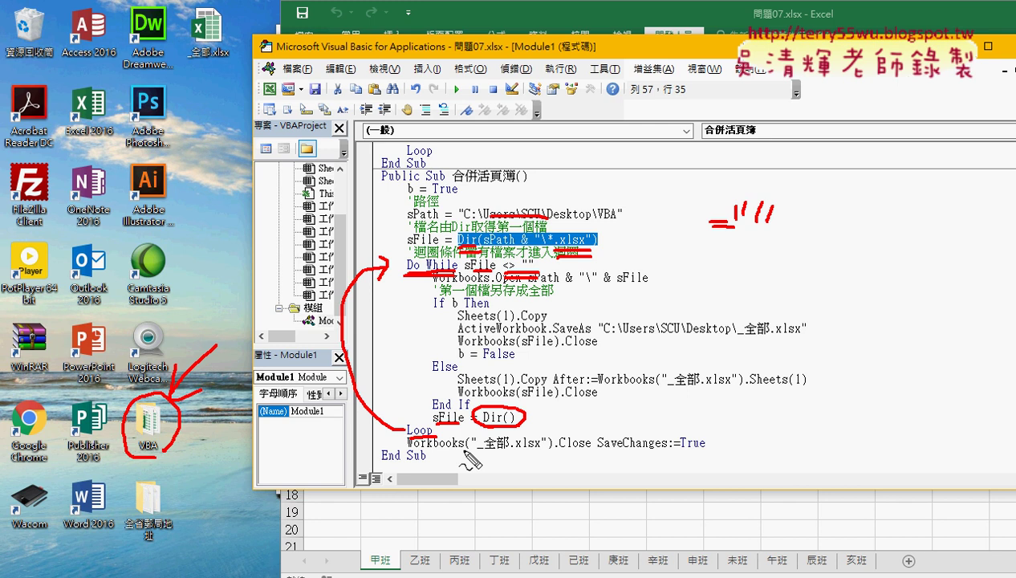
{"action": "key", "text": "Escape"}
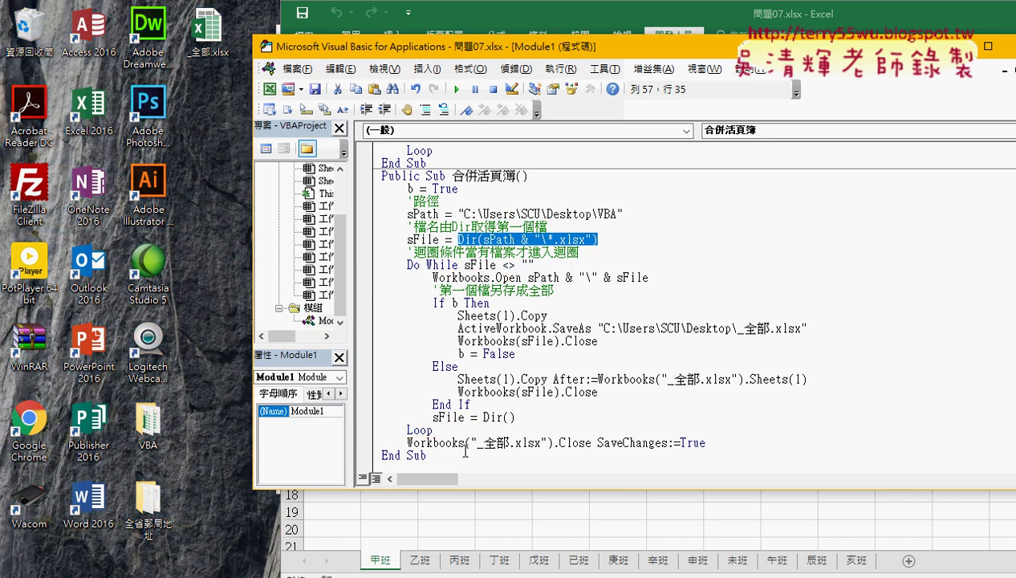
Step: Open the VBA folder, select all 13 class workbooks, and move the window aside
{"action": "double_click", "coordinate": [148, 419]}
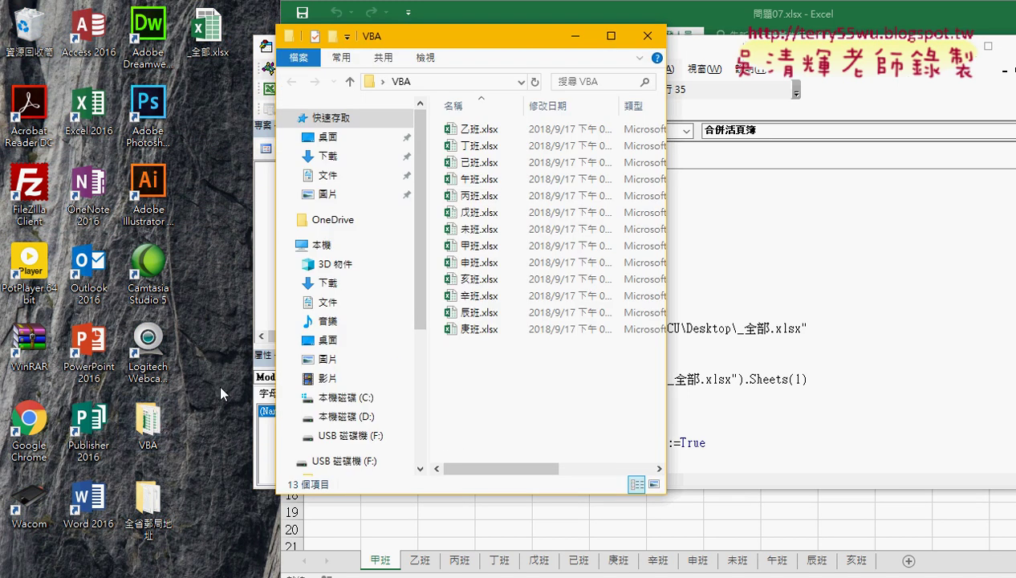
{"action": "left_click_drag", "start_coordinate": [511, 358], "coordinate": [481, 120]}
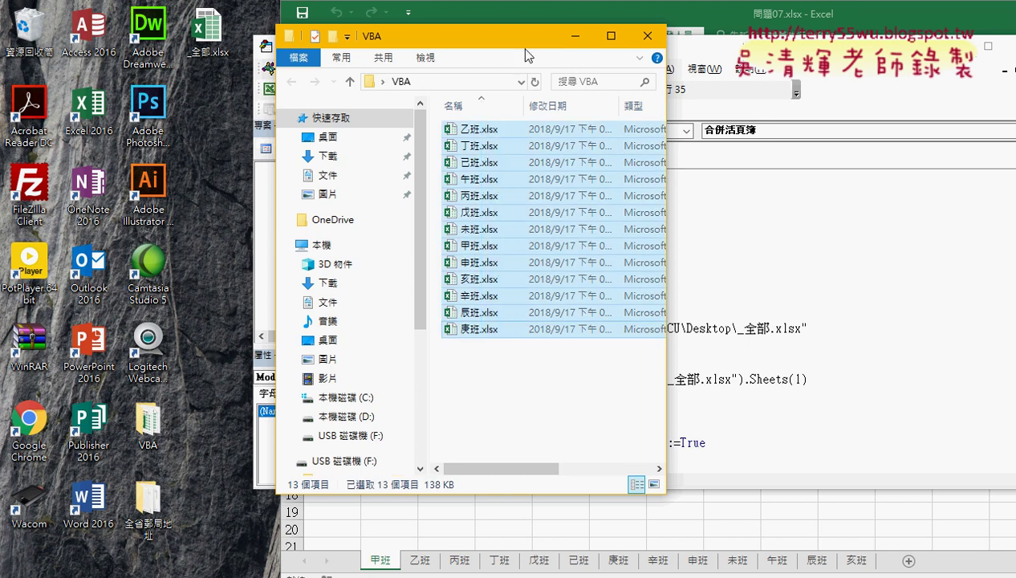
{"action": "left_click_drag", "start_coordinate": [526, 44], "coordinate": [247, 46]}
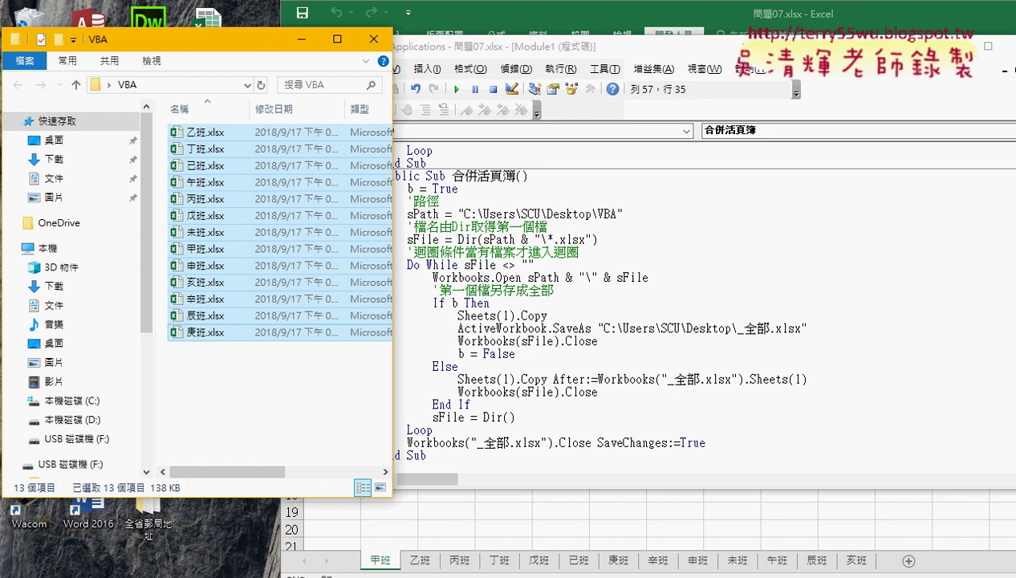
Step: In Drive, open the 範例_全省郵局地址 folder and select 全省郵局地址.zip
{"action": "mouse_move", "coordinate": [272, 575]}
{"action": "left_click", "coordinate": [272, 554]}
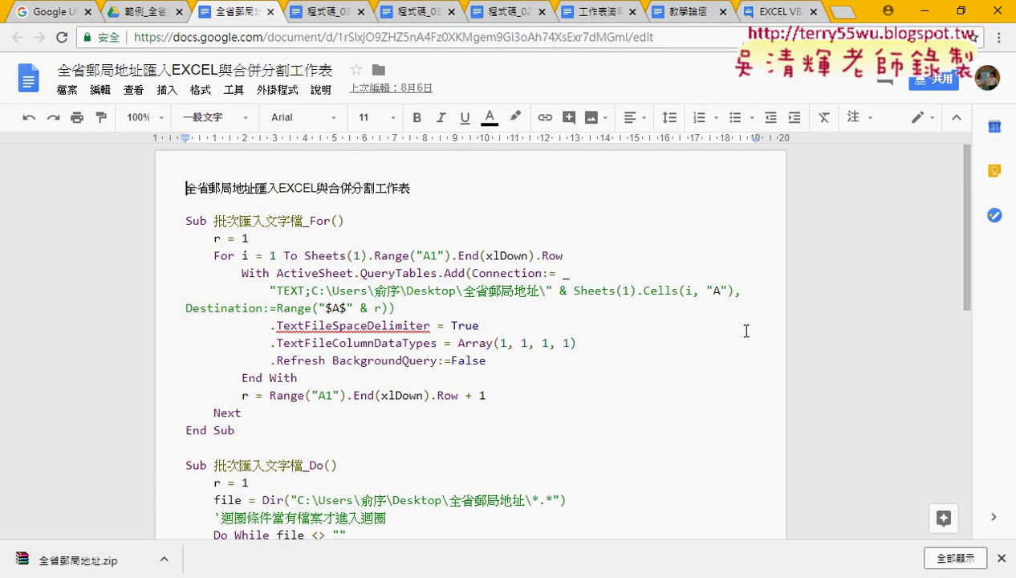
{"action": "left_click", "coordinate": [158, 18]}
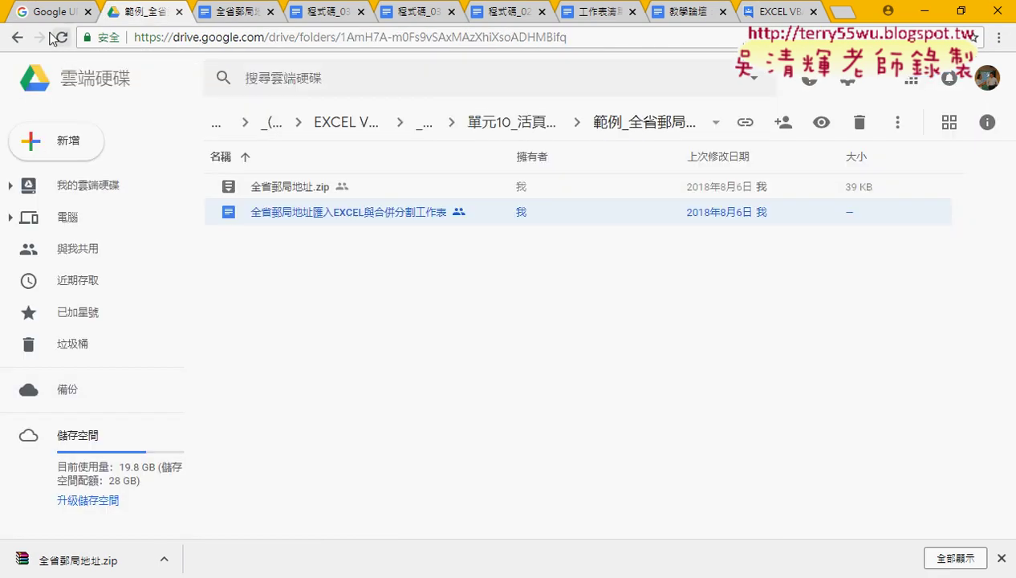
{"action": "left_click", "coordinate": [18, 38]}
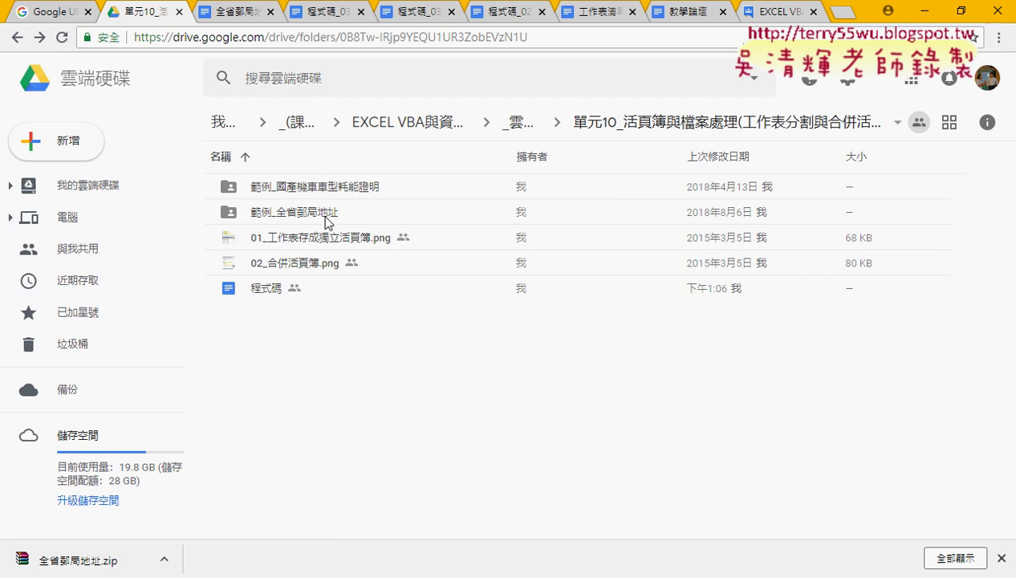
{"action": "double_click", "coordinate": [327, 217]}
{"action": "left_click", "coordinate": [305, 189]}
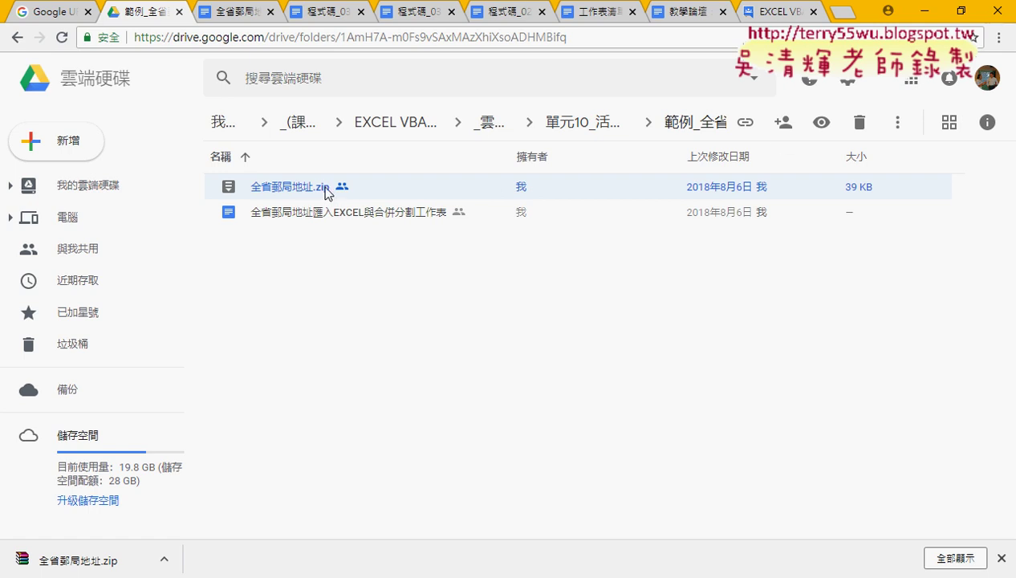
Step: Show the downloaded zip in 下載, minimize Chrome and Excel, and position both Explorer windows
{"action": "left_click", "coordinate": [163, 559]}
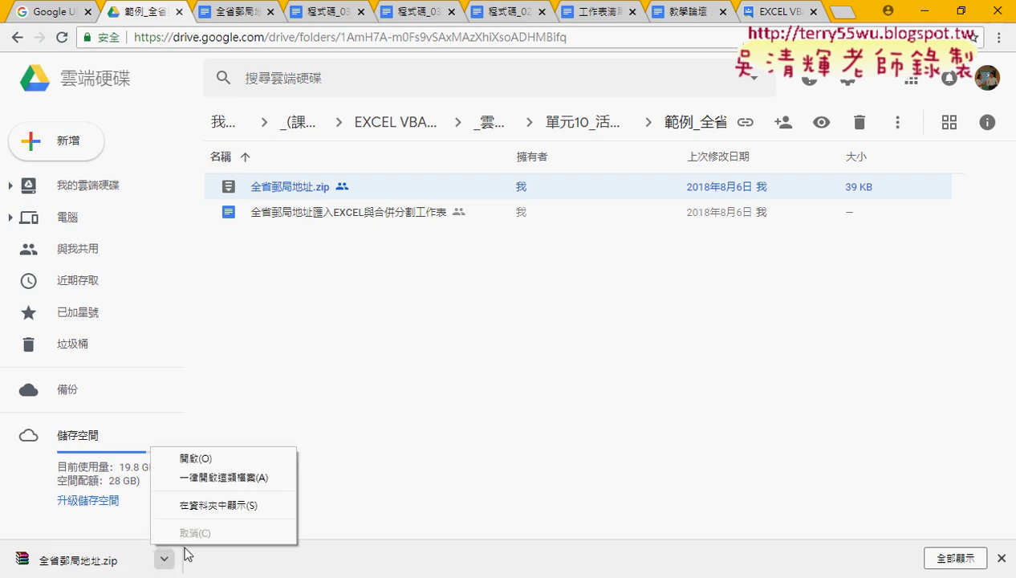
{"action": "left_click", "coordinate": [218, 505]}
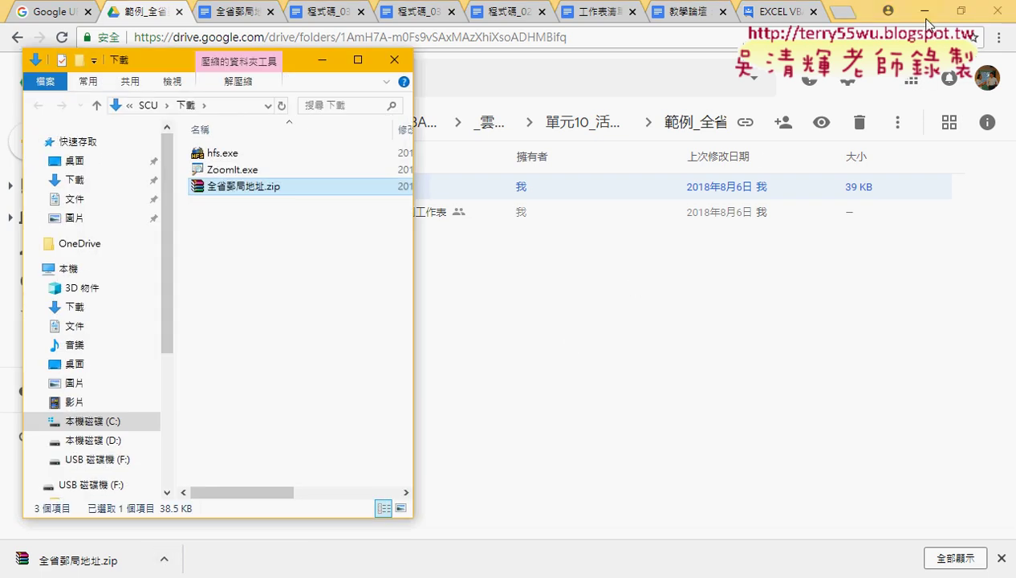
{"action": "left_click", "coordinate": [926, 19]}
{"action": "left_click", "coordinate": [928, 30]}
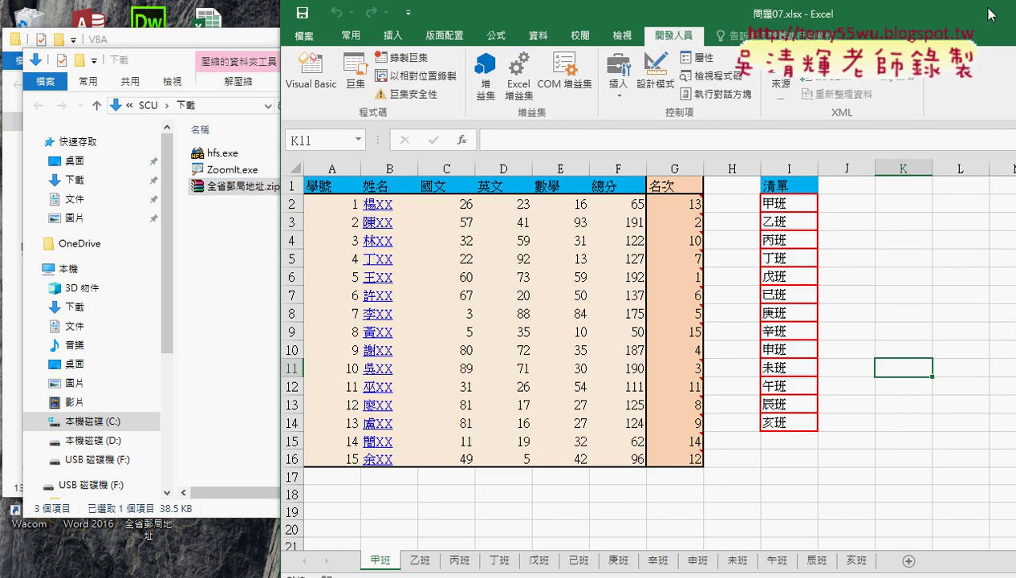
{"action": "double_click", "coordinate": [990, 13]}
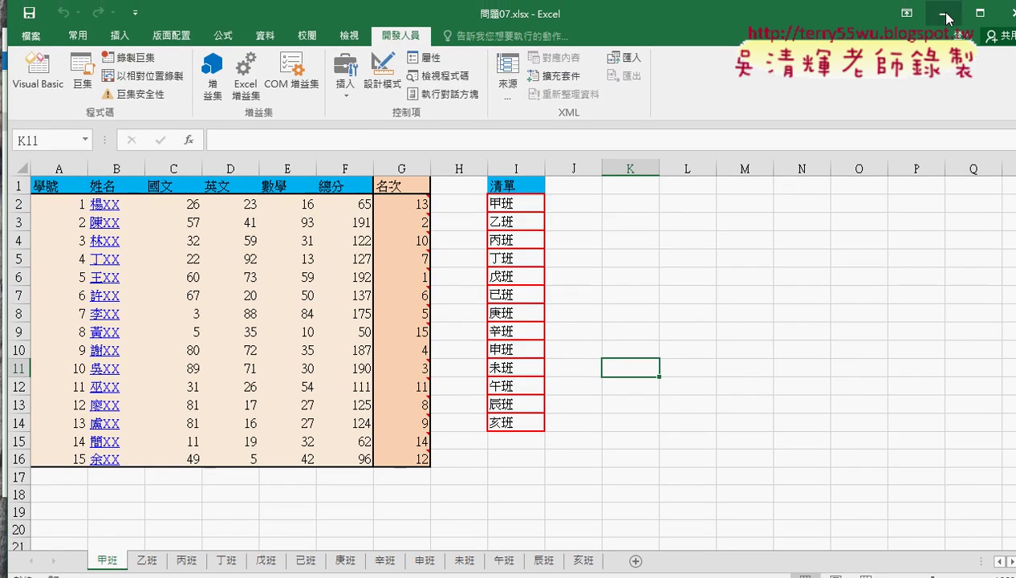
{"action": "left_click", "coordinate": [944, 15]}
{"action": "left_click_drag", "start_coordinate": [237, 24], "coordinate": [697, 80]}
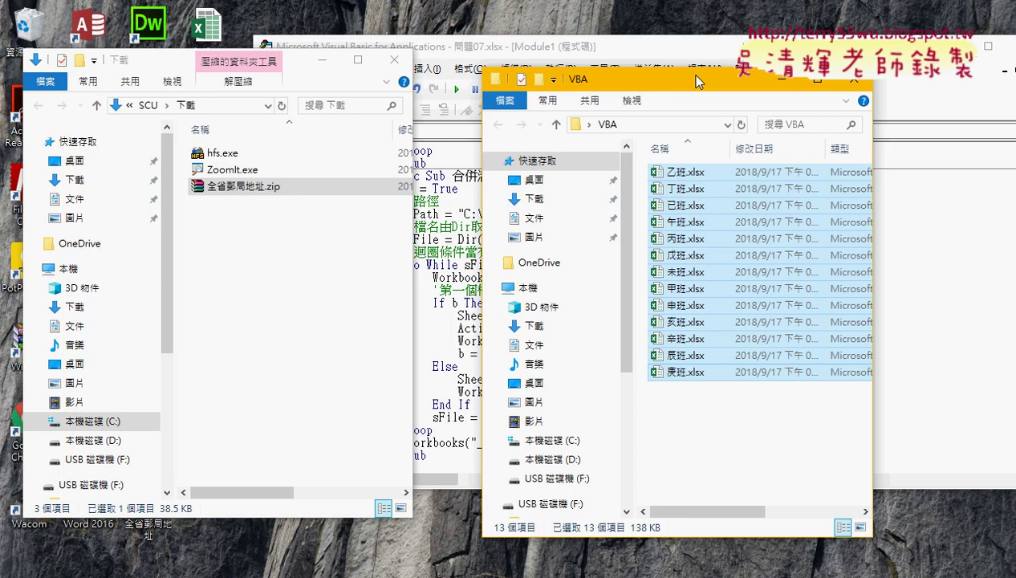
{"action": "left_click_drag", "start_coordinate": [302, 74], "coordinate": [569, 70]}
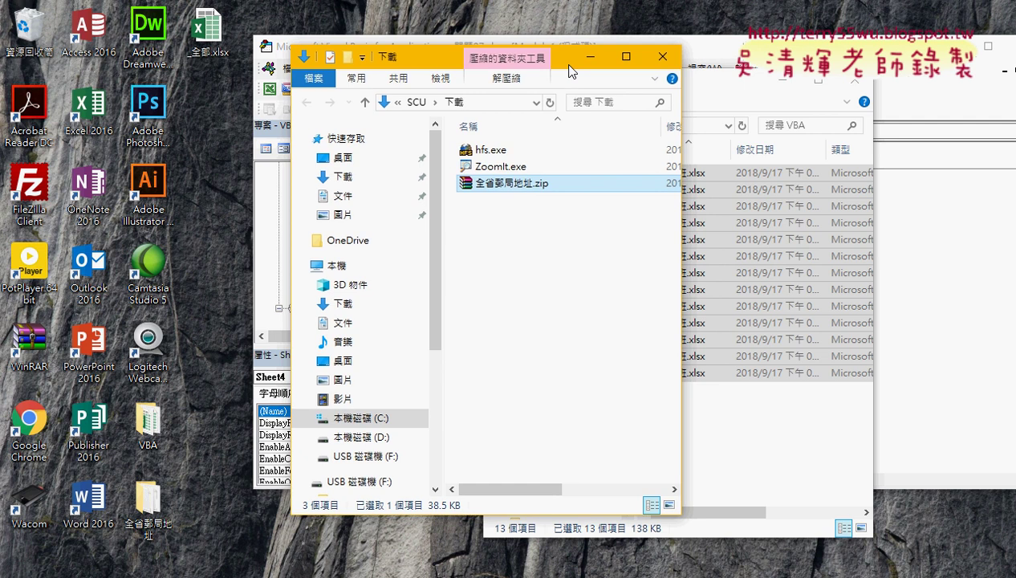
Step: Extract the 全省郵局地址 folder from 全省郵局地址.zip to the Desktop, replacing all existing files
{"action": "double_click", "coordinate": [505, 183]}
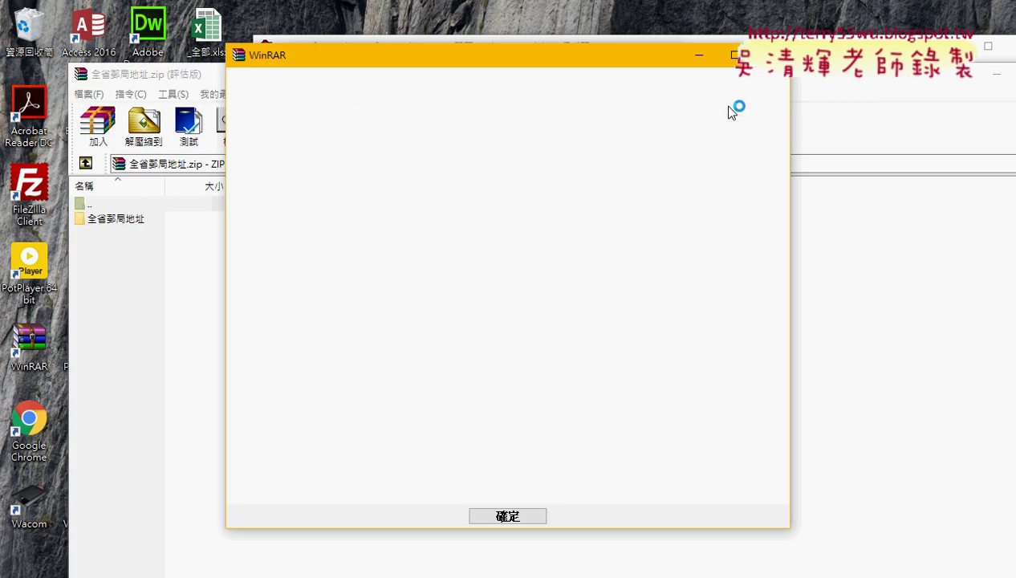
{"action": "key", "text": "Return"}
{"action": "left_click", "coordinate": [140, 218]}
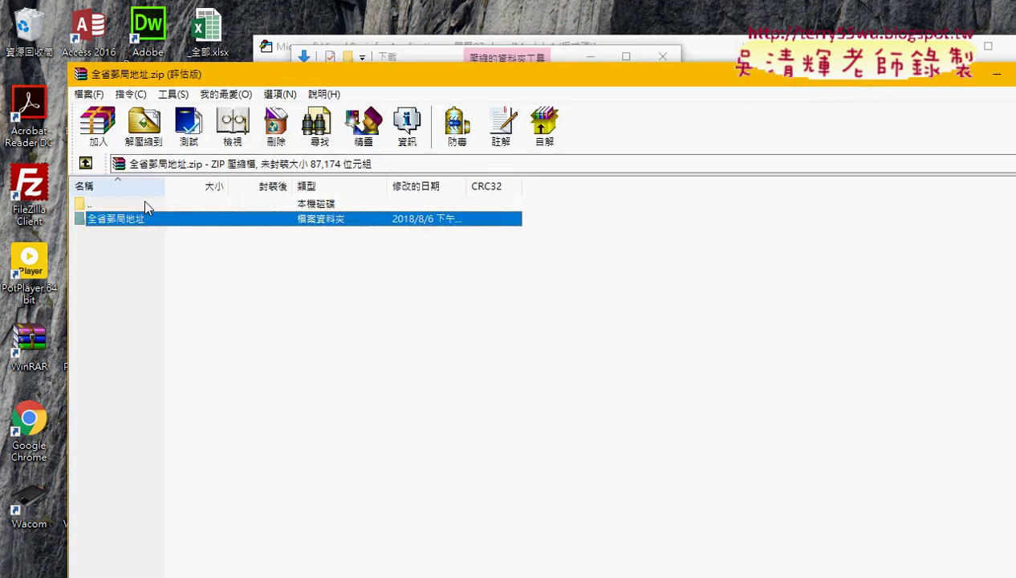
{"action": "left_click", "coordinate": [148, 136]}
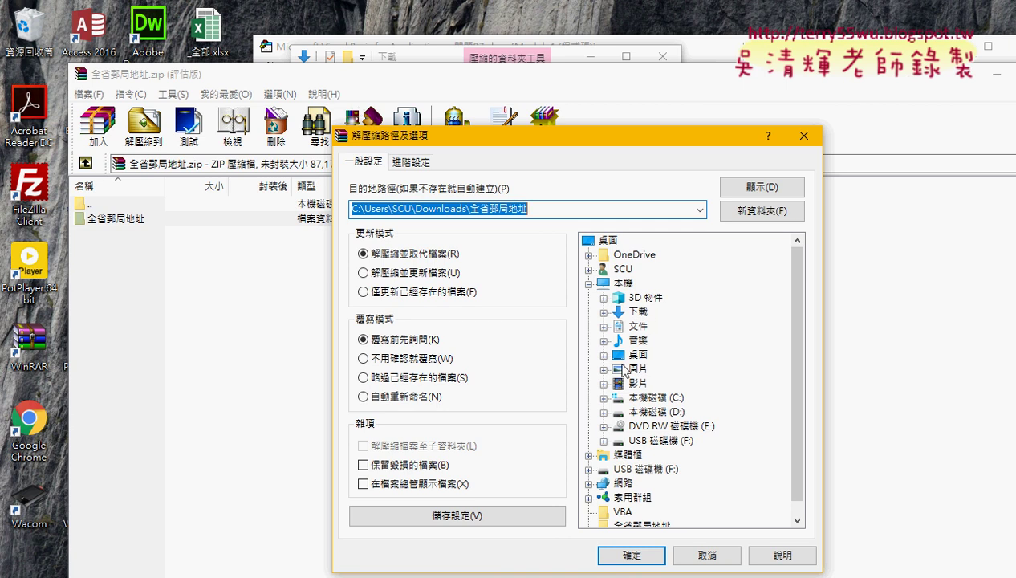
{"action": "left_click", "coordinate": [643, 356]}
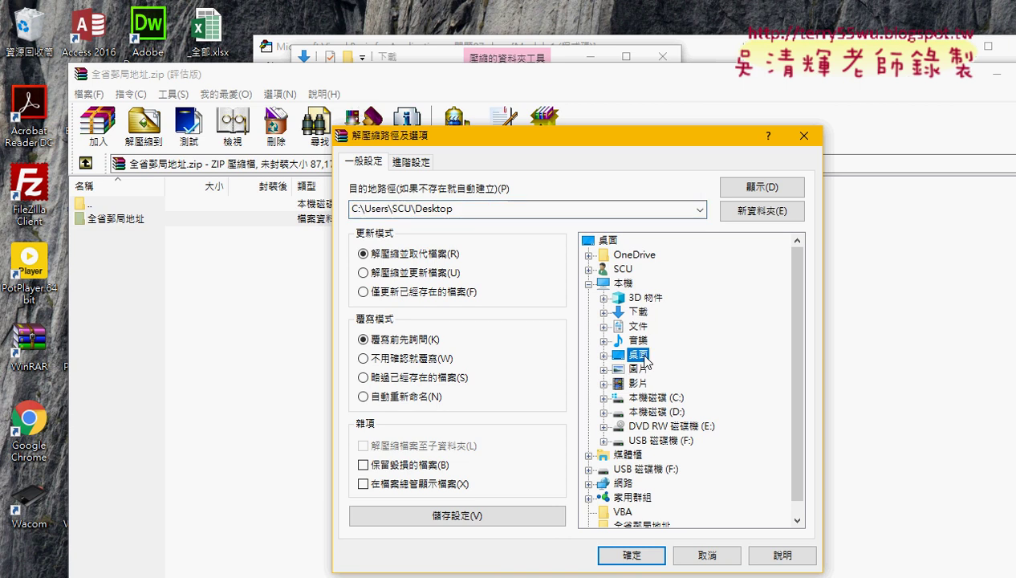
{"action": "left_click", "coordinate": [626, 552]}
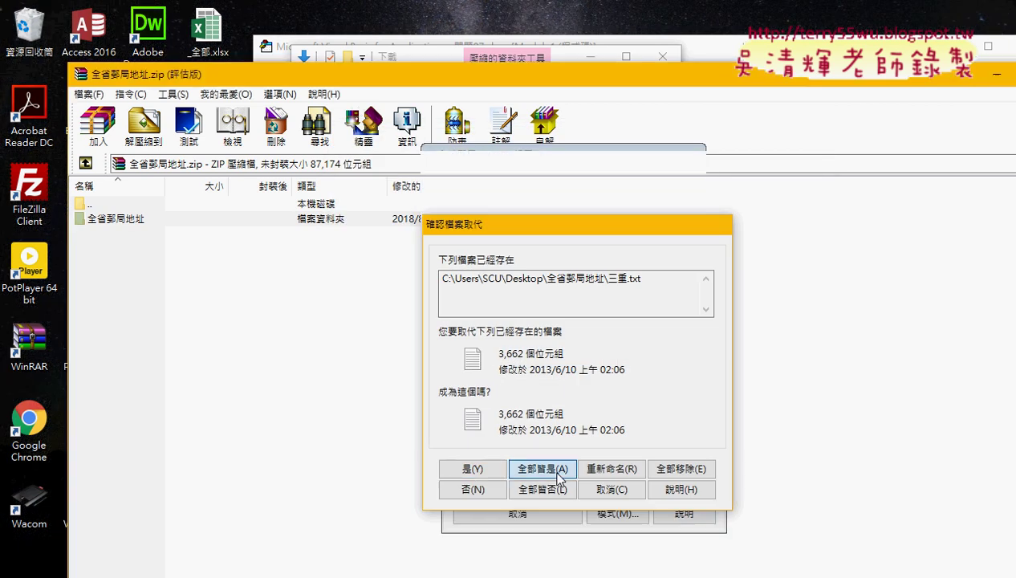
{"action": "left_click", "coordinate": [528, 470]}
{"action": "left_click_drag", "start_coordinate": [938, 77], "coordinate": [835, 80]}
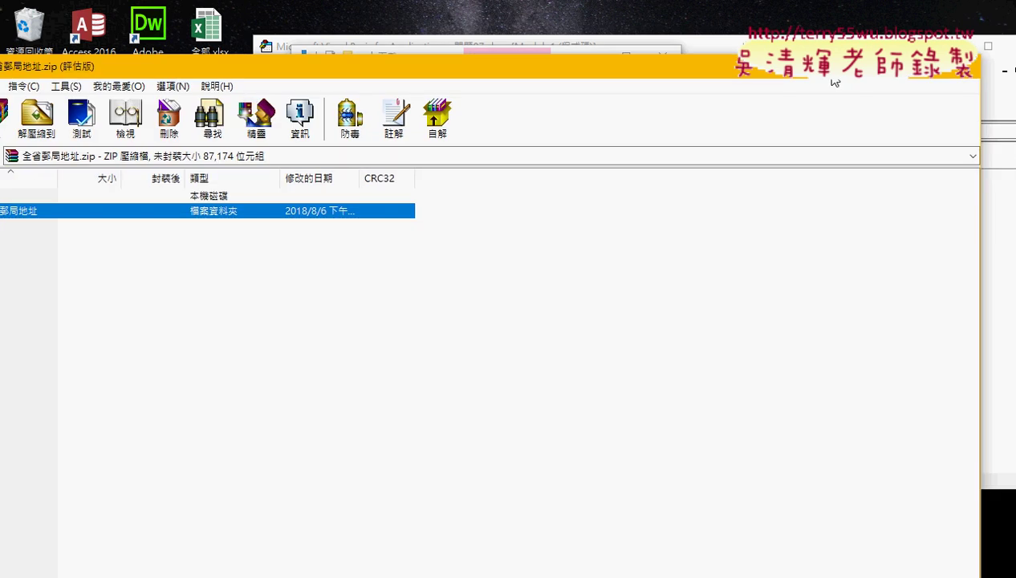
Step: Close WinRAR and open the extracted 全省郵局地址 folder in a wider Explorer window
{"action": "left_click", "coordinate": [966, 76]}
{"action": "double_click", "coordinate": [159, 513]}
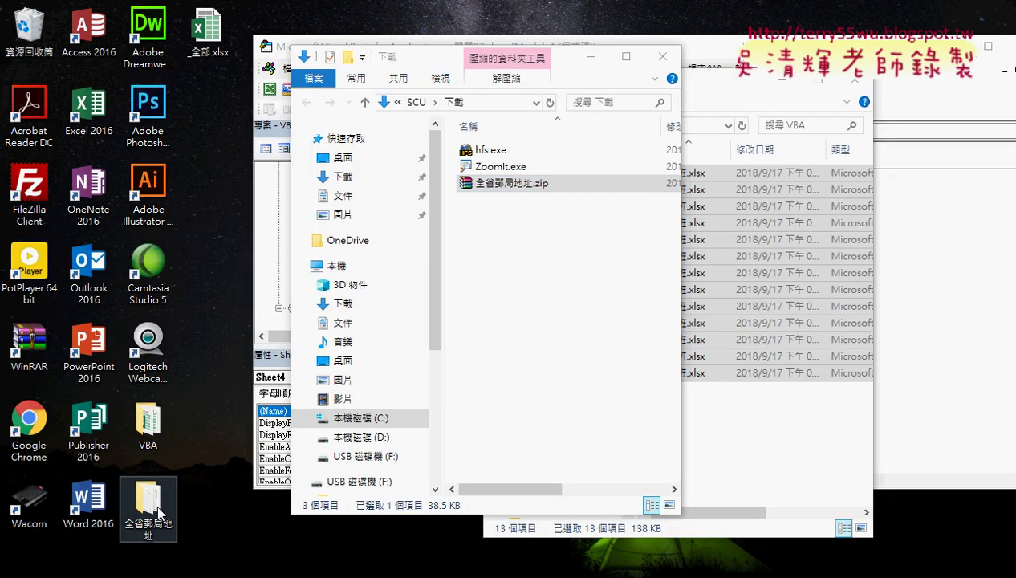
{"action": "left_click_drag", "start_coordinate": [449, 77], "coordinate": [174, 34]}
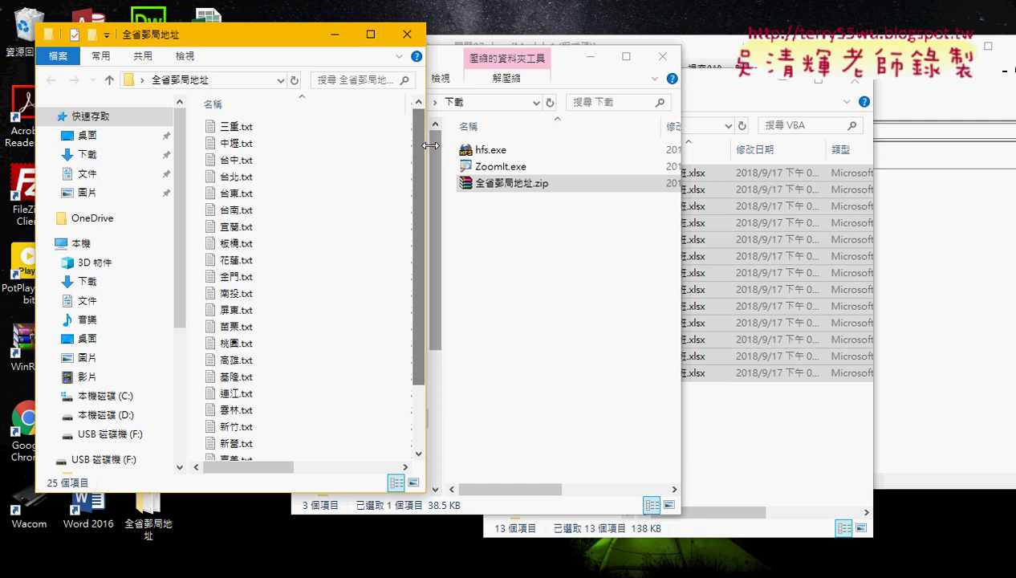
{"action": "left_click_drag", "start_coordinate": [425, 150], "coordinate": [679, 150]}
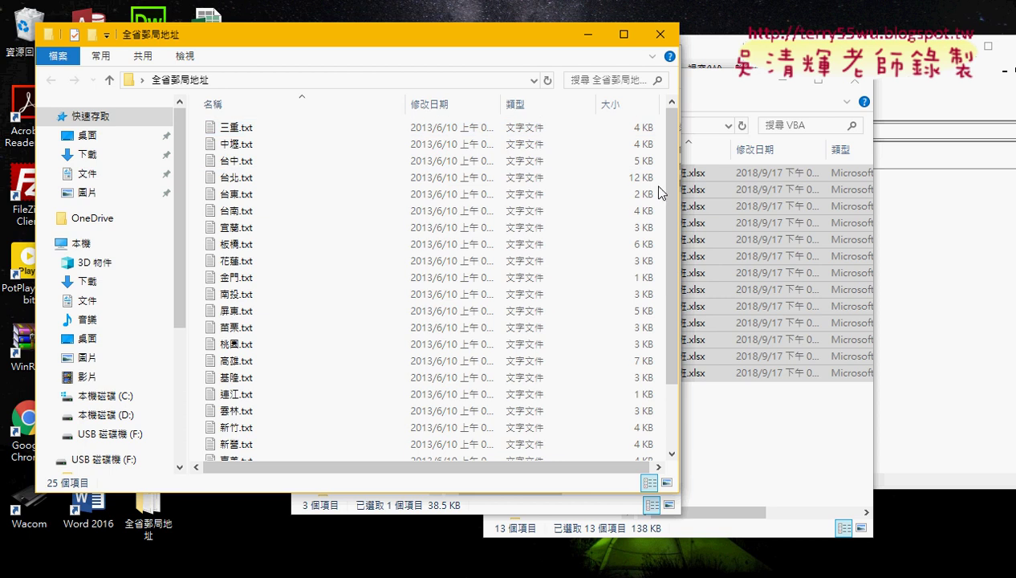
{"action": "left_click_drag", "start_coordinate": [671, 189], "coordinate": [666, 313]}
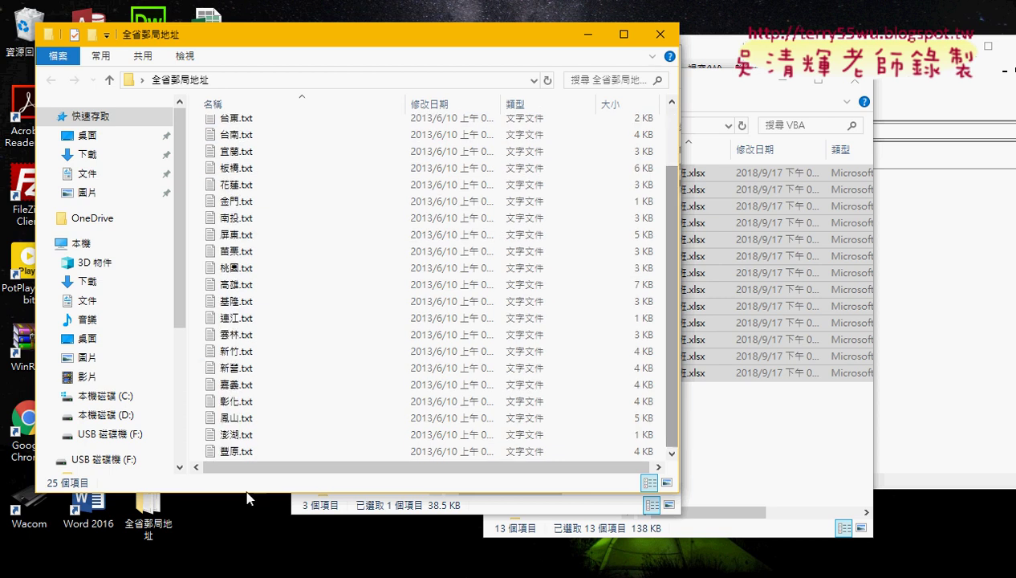
{"action": "scroll", "coordinate": [250, 453], "scroll_direction": "up", "scroll_amount": 2}
Step: Preview 三重.txt in Notepad to check its tab separators, then close it
{"action": "double_click", "coordinate": [210, 119]}
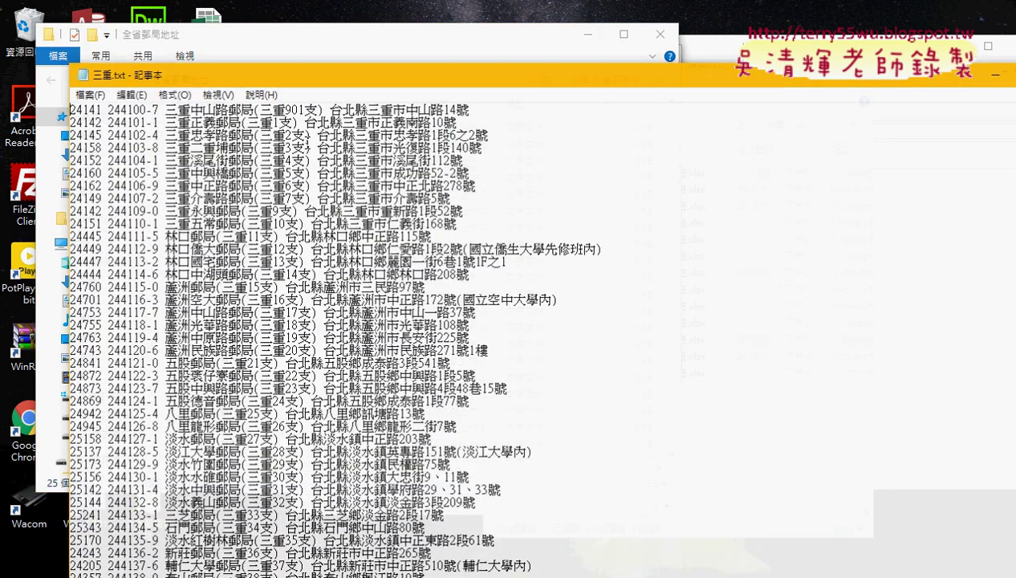
{"action": "double_click", "coordinate": [106, 108]}
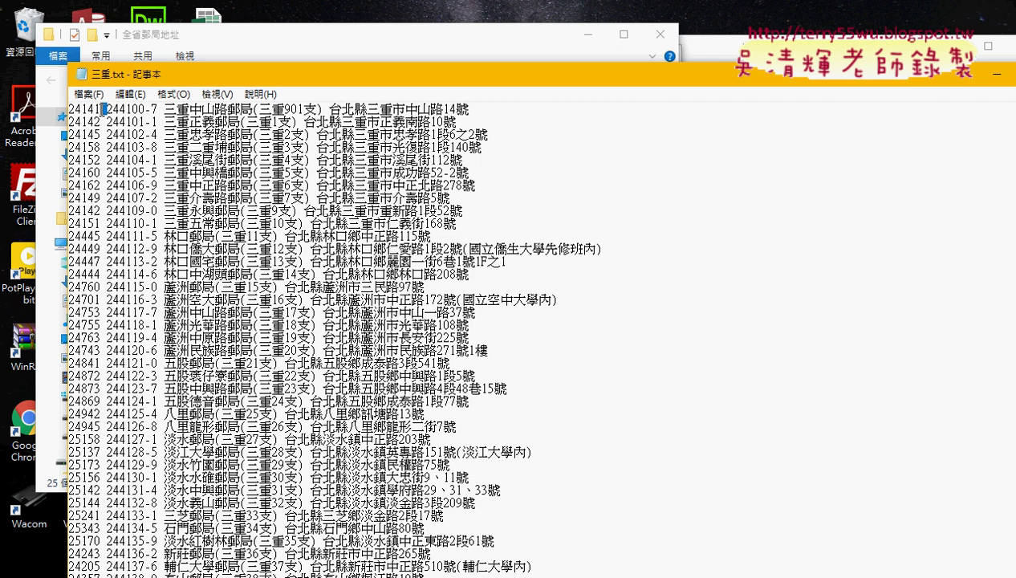
{"action": "double_click", "coordinate": [162, 109]}
{"action": "left_click", "coordinate": [325, 108]}
{"action": "left_click", "coordinate": [487, 108]}
{"action": "double_click", "coordinate": [81, 74]}
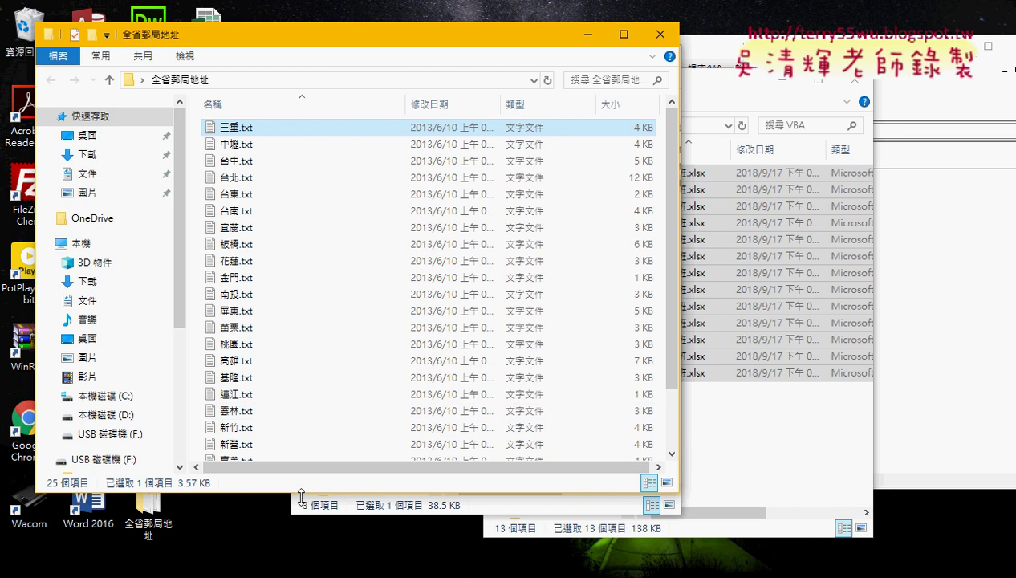
Step: Lengthen the Explorer window to list more of the 25 post-office text files
{"action": "left_click_drag", "start_coordinate": [303, 508], "coordinate": [310, 566]}
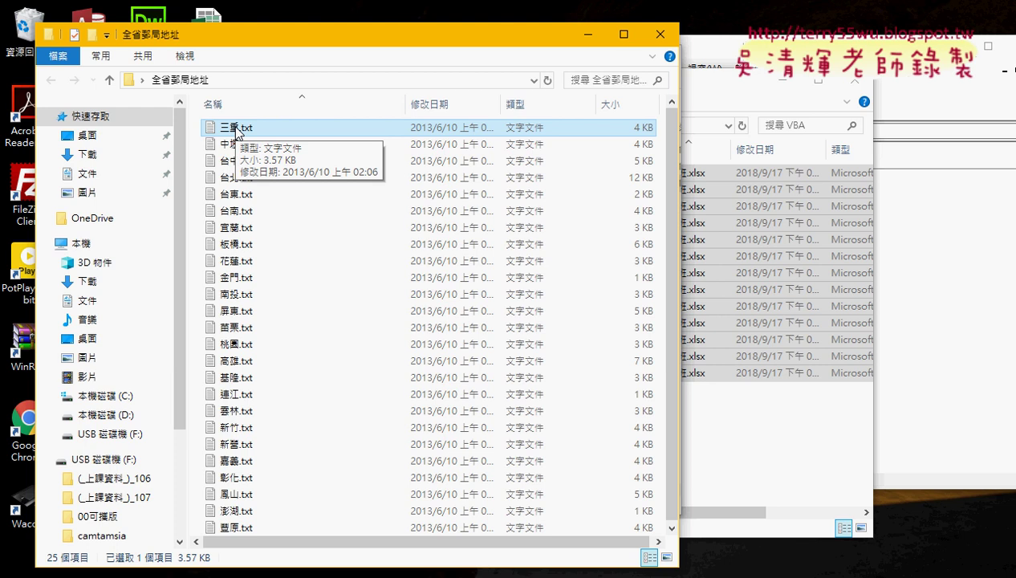
Step: Bring the 問題07.xlsx workbook to the front and show its Data (資料) tab
{"action": "mouse_move", "coordinate": [331, 577]}
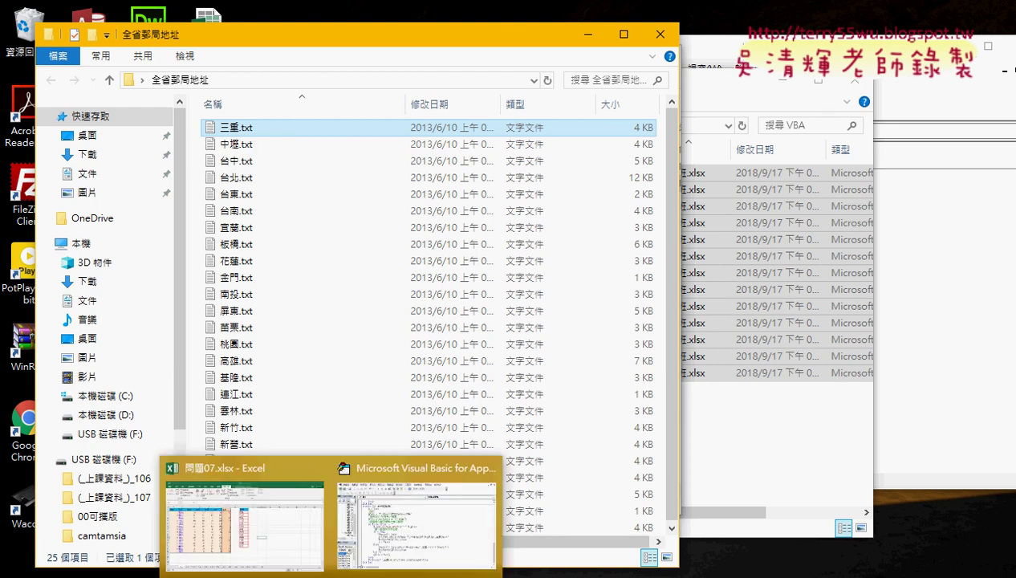
{"action": "left_click", "coordinate": [313, 562]}
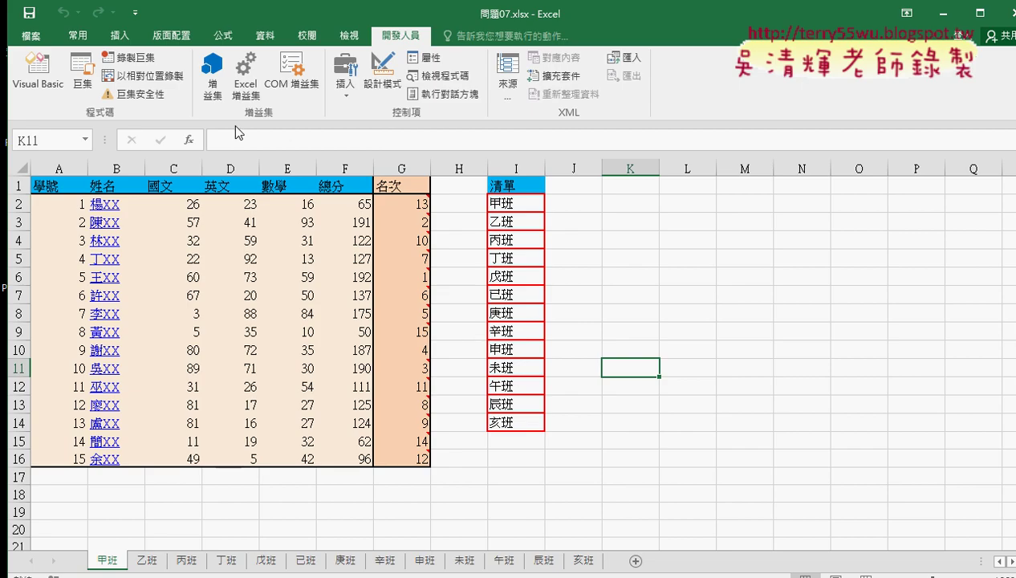
{"action": "left_click", "coordinate": [30, 36]}
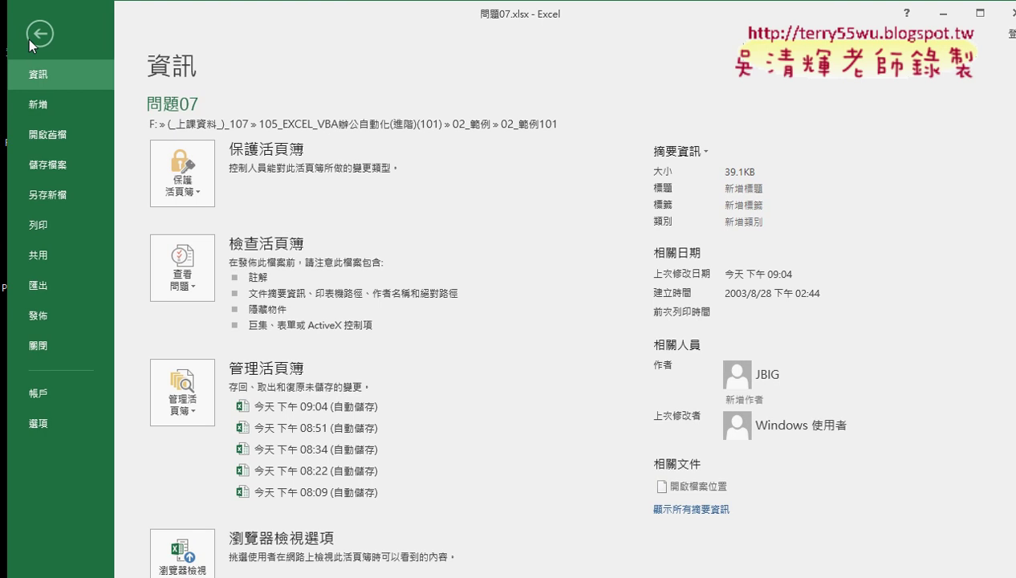
{"action": "left_click", "coordinate": [61, 134]}
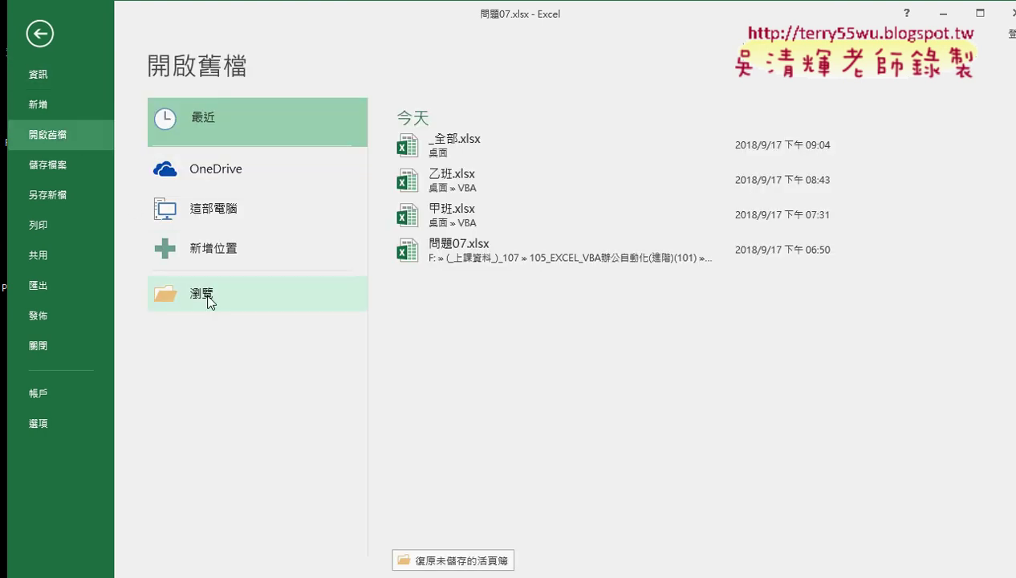
{"action": "left_click", "coordinate": [39, 34]}
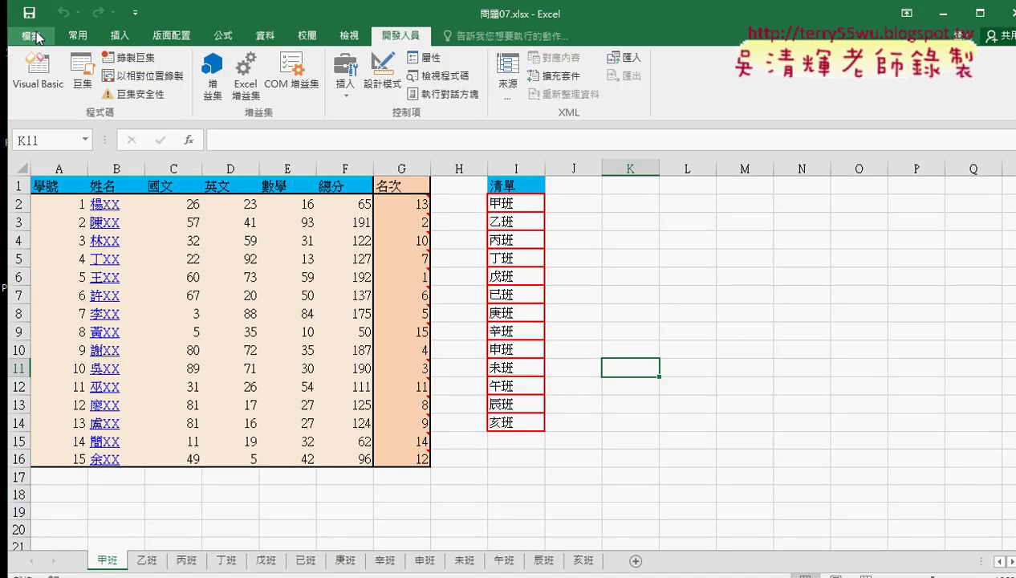
{"action": "left_click", "coordinate": [262, 36]}
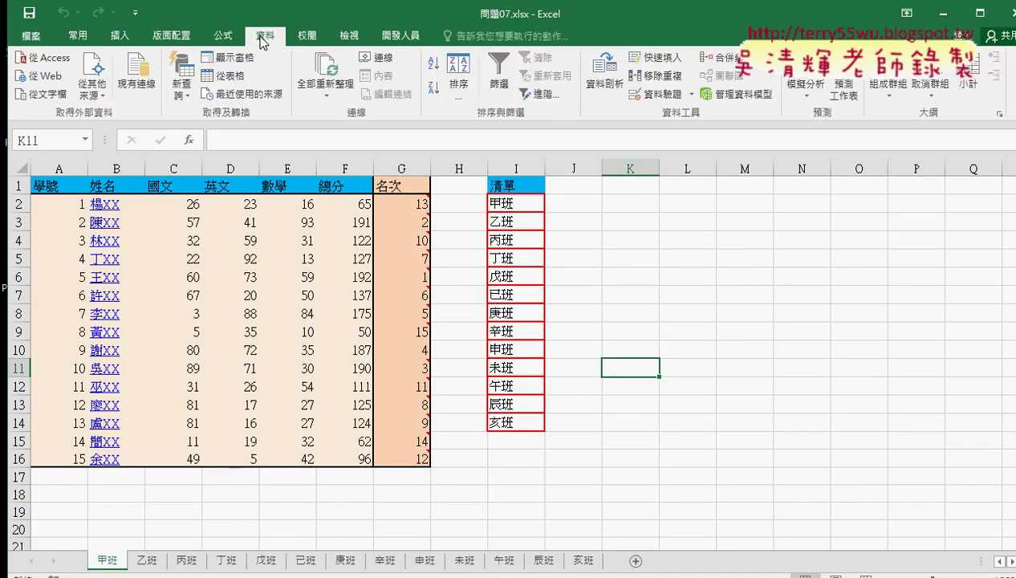
Step: Start a From Text import of 全省郵局地址\三重.txt in the Text Import Wizard
{"action": "left_click", "coordinate": [36, 95]}
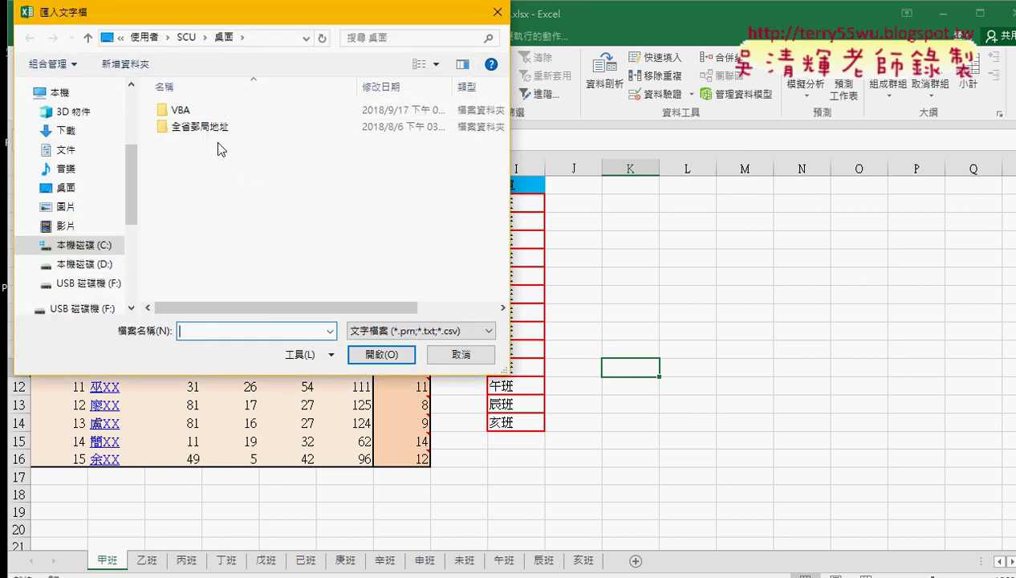
{"action": "double_click", "coordinate": [202, 127]}
{"action": "left_click", "coordinate": [193, 110]}
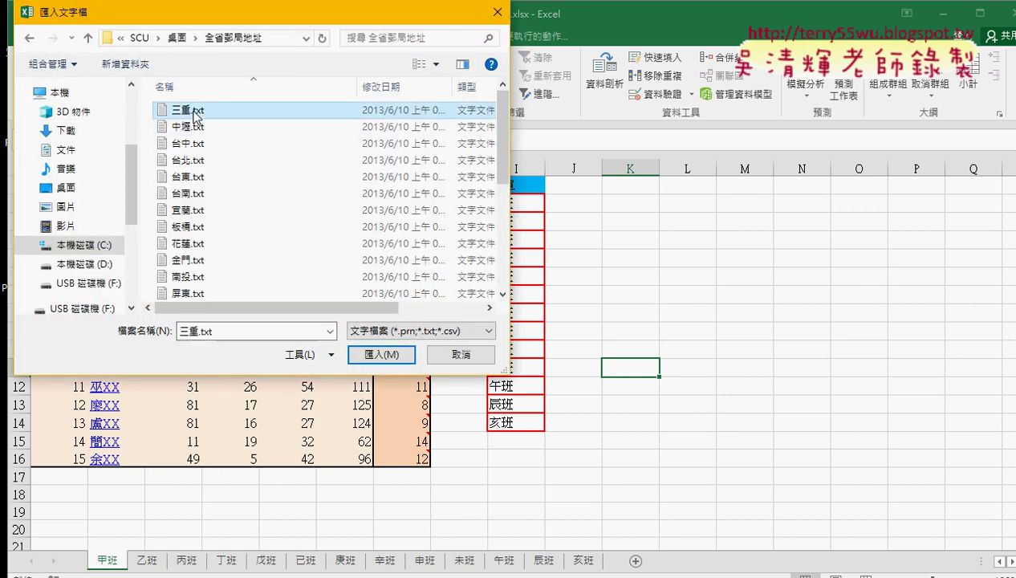
{"action": "left_click", "coordinate": [381, 354]}
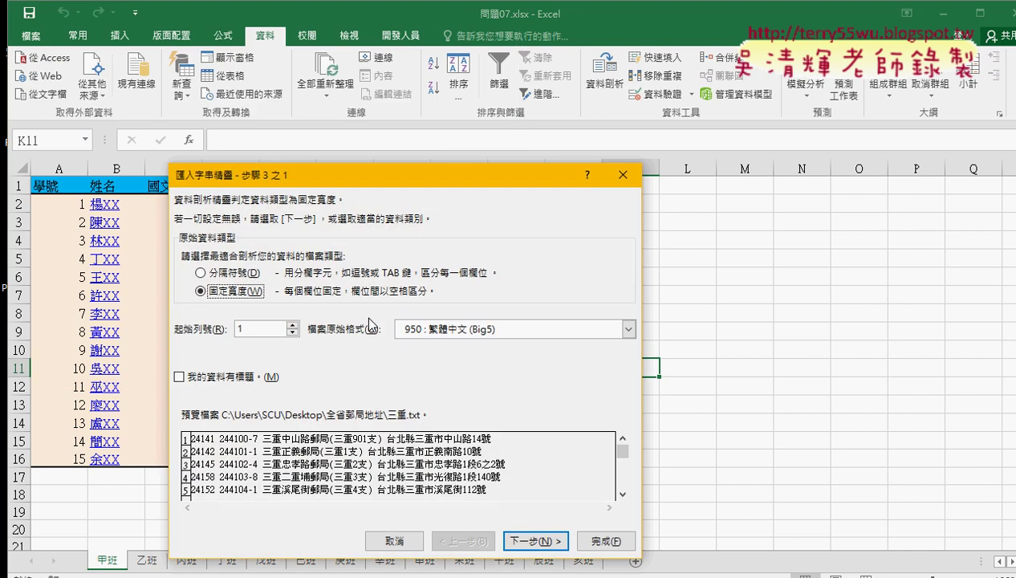
{"action": "left_click_drag", "start_coordinate": [397, 187], "coordinate": [413, 94]}
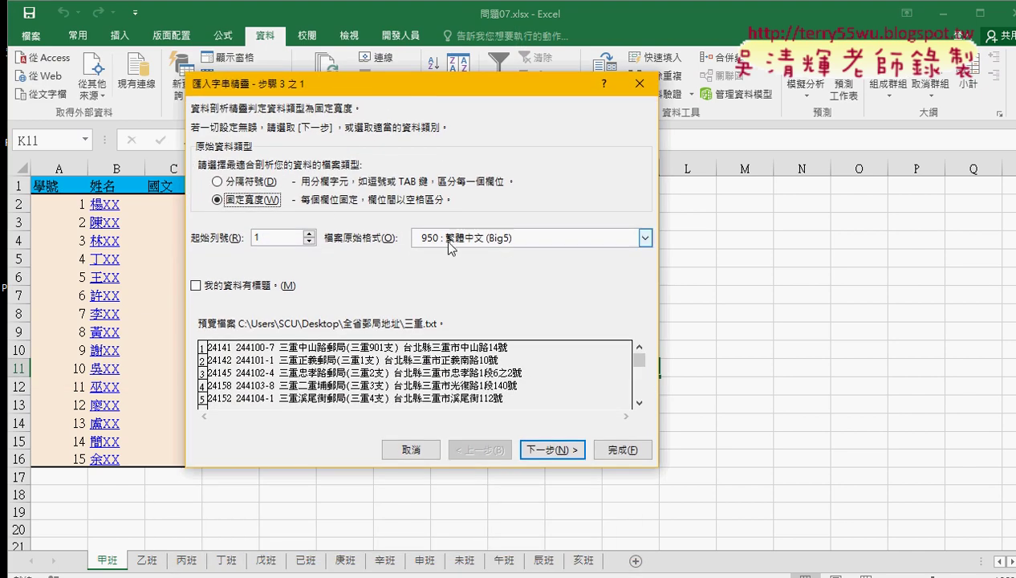
Step: Set the import to Delimited, splitting on Space instead of Tab, and finish the wizard
{"action": "left_click", "coordinate": [249, 183]}
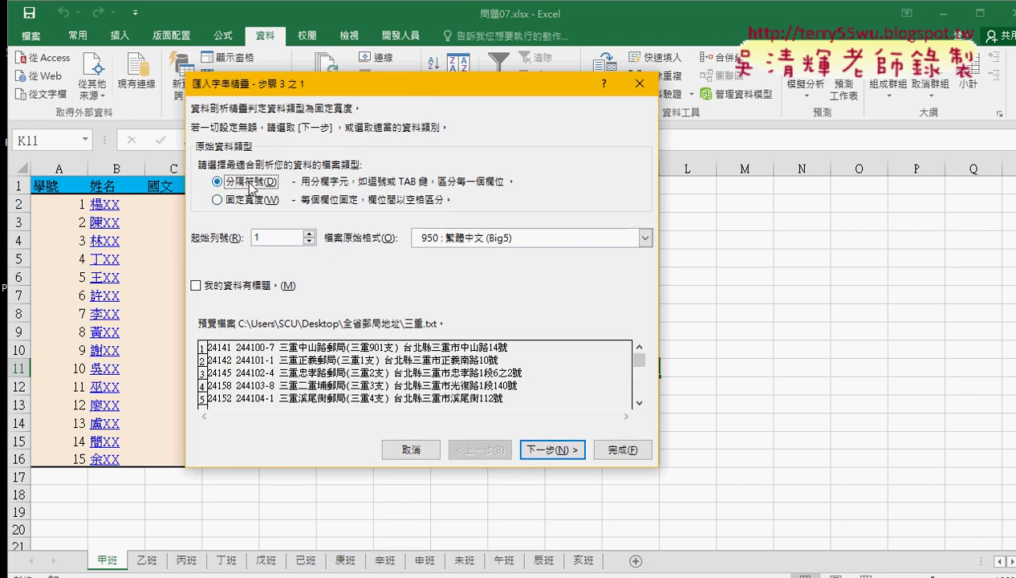
{"action": "left_click", "coordinate": [556, 451]}
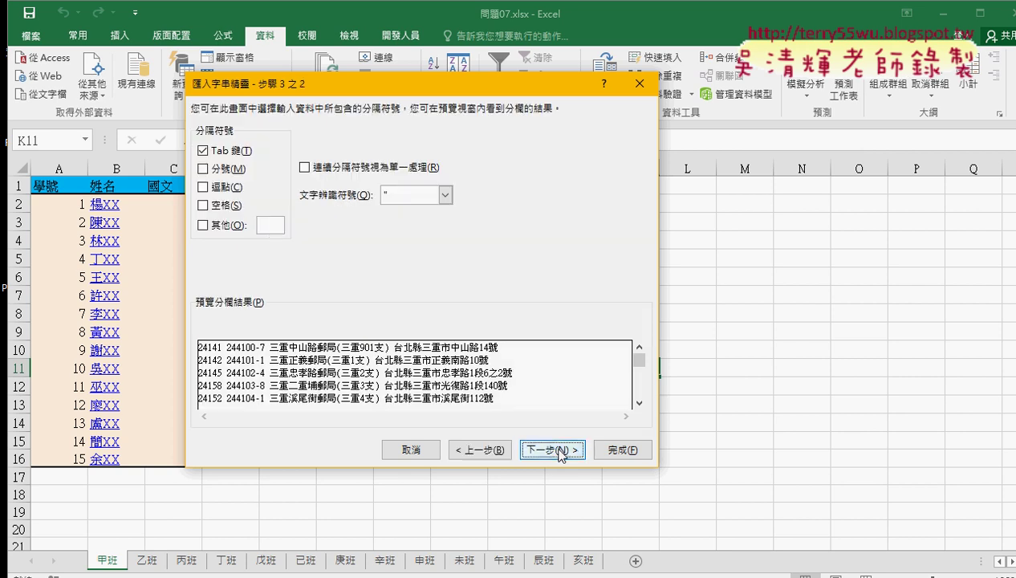
{"action": "left_click", "coordinate": [205, 206]}
{"action": "left_click", "coordinate": [215, 153]}
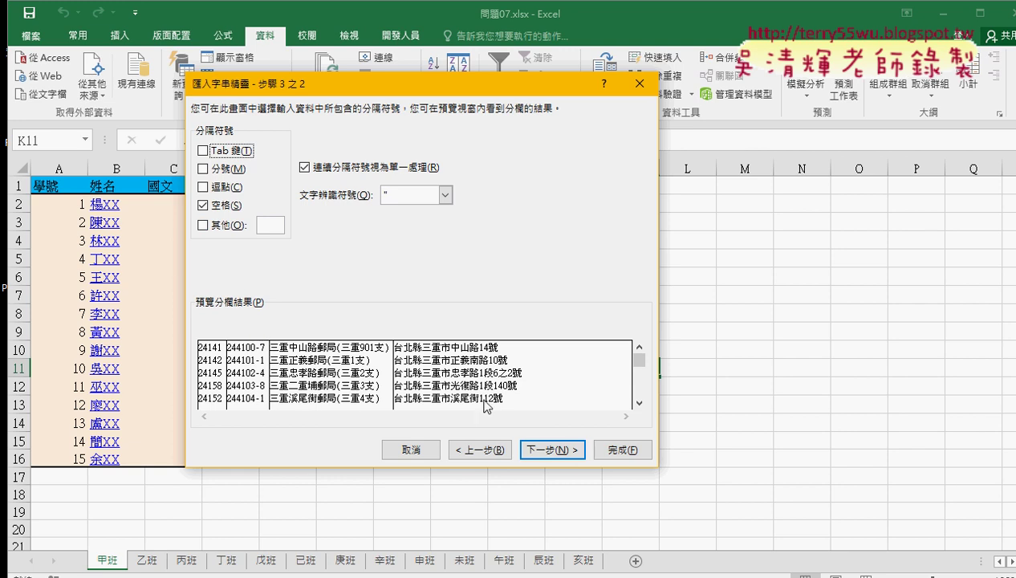
{"action": "left_click", "coordinate": [560, 454]}
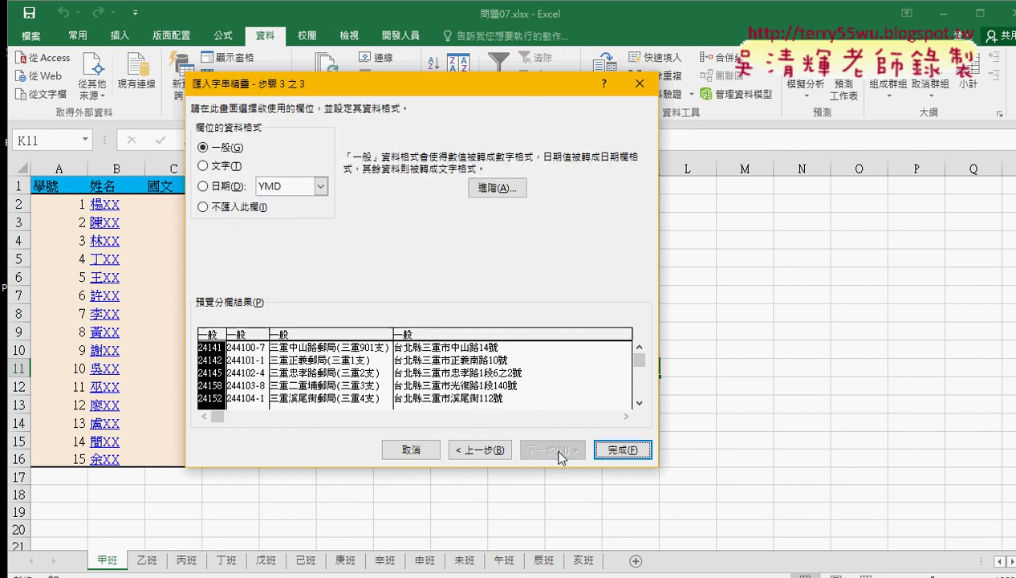
{"action": "left_click", "coordinate": [612, 453]}
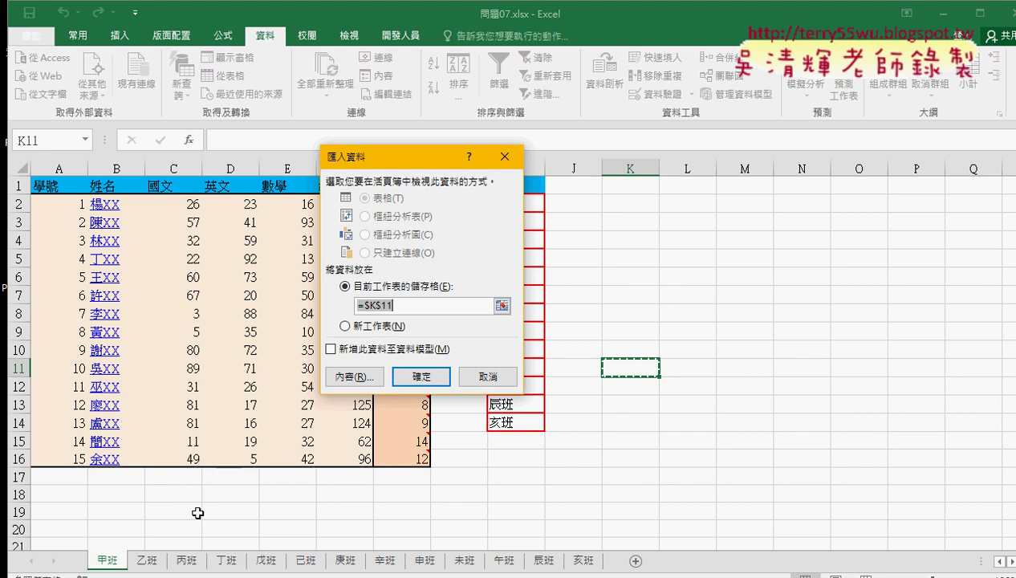
Step: Point the import destination at cell K1, then cancel the import
{"action": "left_click", "coordinate": [610, 189]}
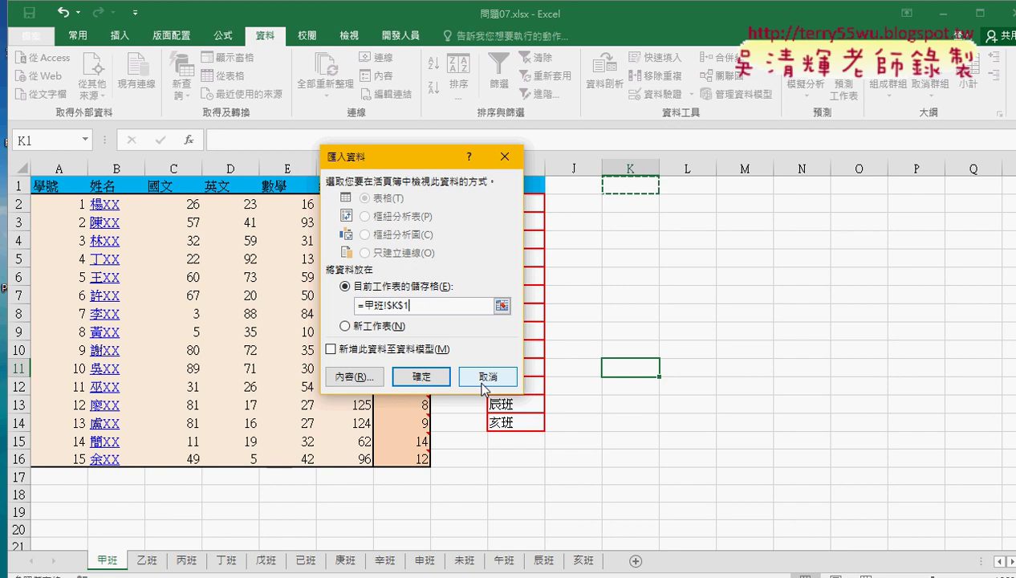
{"action": "left_click", "coordinate": [486, 377]}
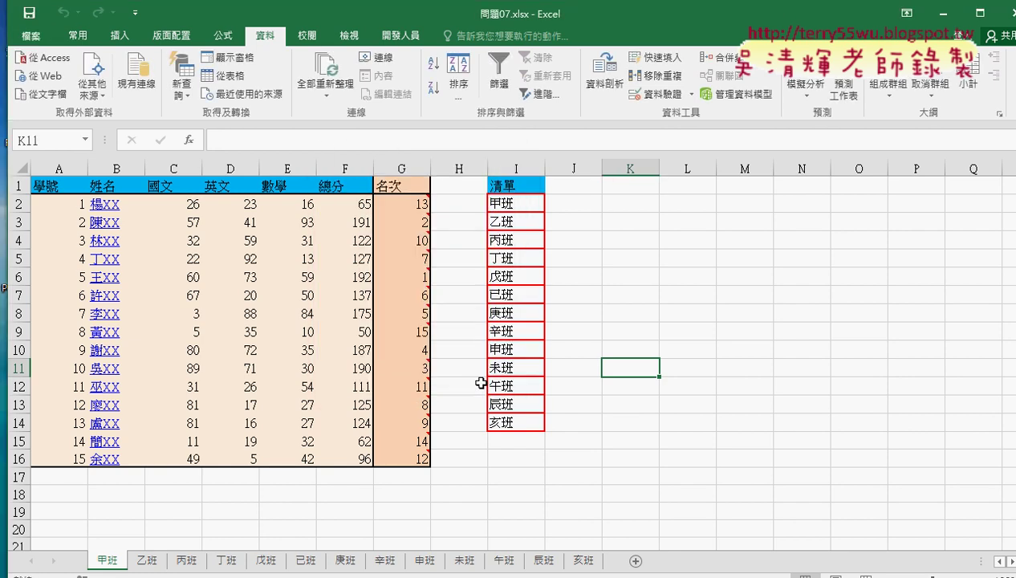
Step: Switch from Excel to the 程式碼_03合併活頁簿 document, at the top of the 合併活頁簿 code
{"action": "left_click", "coordinate": [933, 19]}
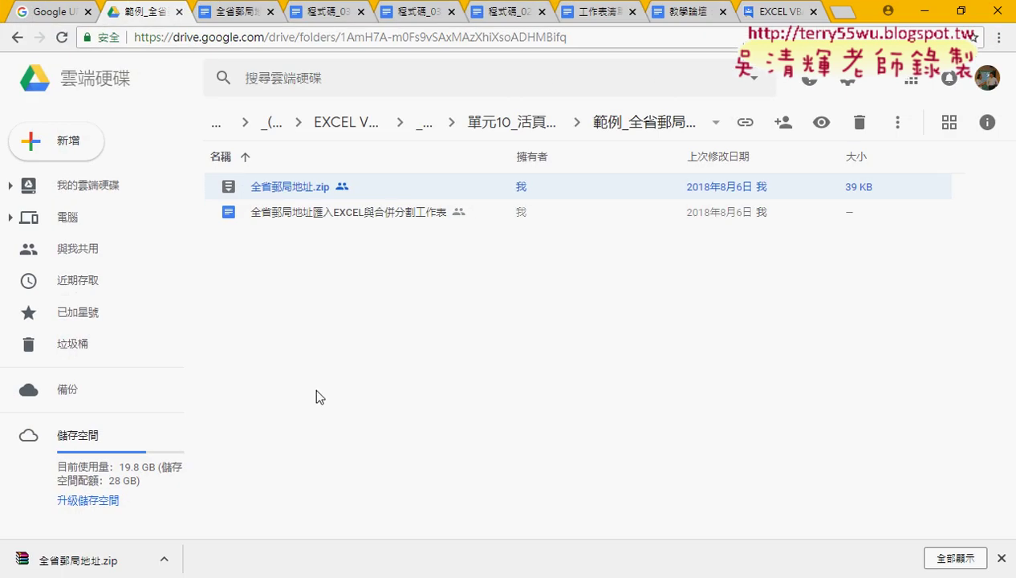
{"action": "left_click", "coordinate": [317, 16]}
{"action": "scroll", "coordinate": [381, 319], "scroll_direction": "up", "scroll_amount": 10}
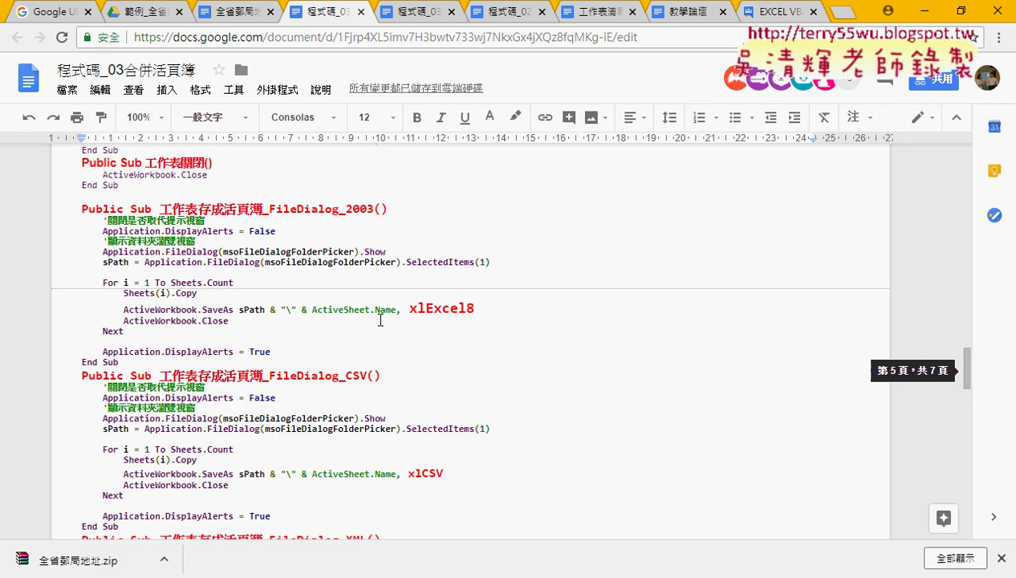
{"action": "scroll", "coordinate": [380, 319], "scroll_direction": "up", "scroll_amount": 10}
{"action": "scroll", "coordinate": [380, 319], "scroll_direction": "up", "scroll_amount": 10}
{"action": "scroll", "coordinate": [381, 320], "scroll_direction": "up", "scroll_amount": 10}
{"action": "scroll", "coordinate": [380, 319], "scroll_direction": "up", "scroll_amount": 4}
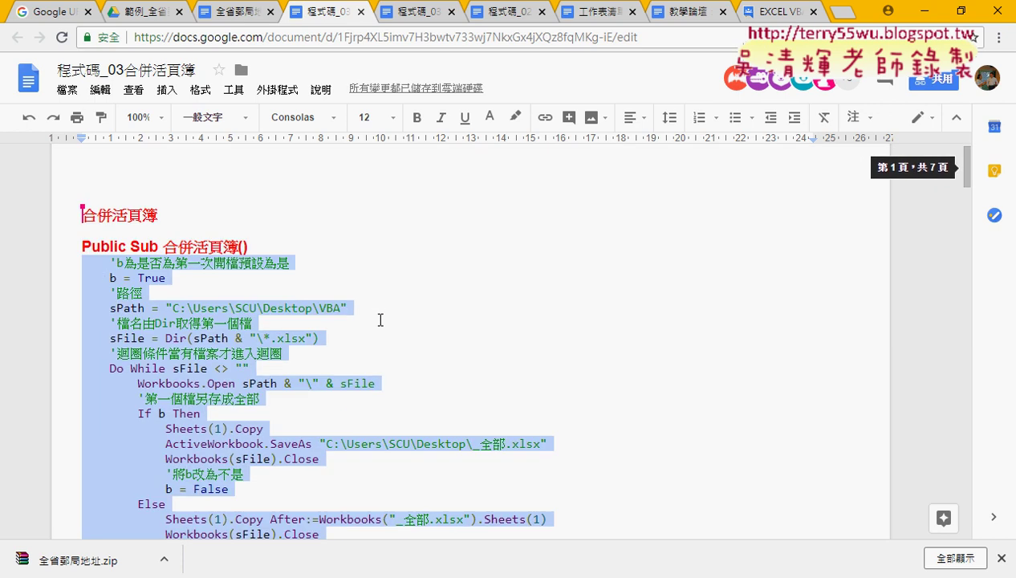
{"action": "scroll", "coordinate": [381, 320], "scroll_direction": "up", "scroll_amount": 1}
{"action": "scroll", "coordinate": [380, 320], "scroll_direction": "up", "scroll_amount": 1}
{"action": "scroll", "coordinate": [381, 320], "scroll_direction": "up", "scroll_amount": 1}
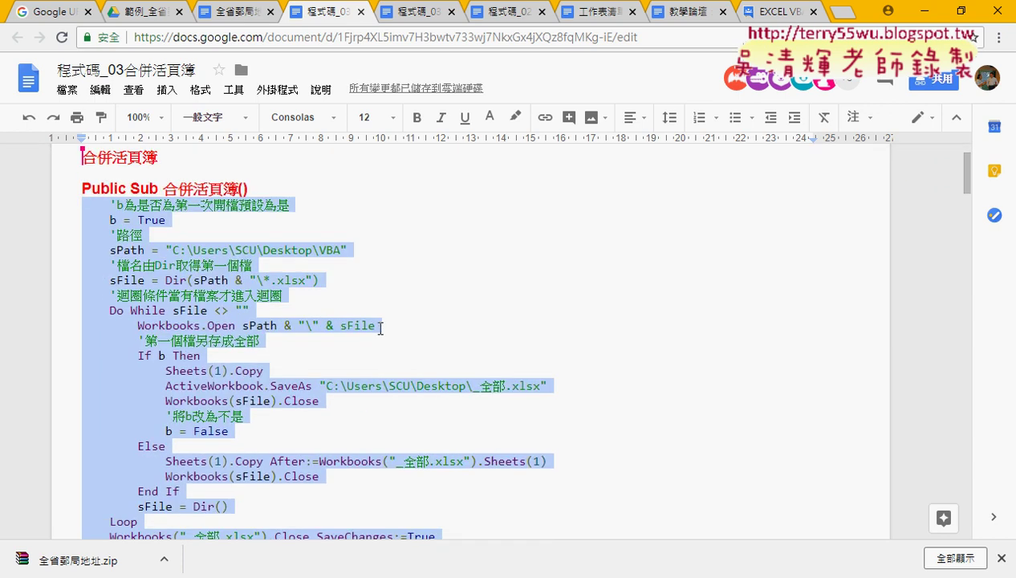
{"action": "left_click", "coordinate": [384, 338]}
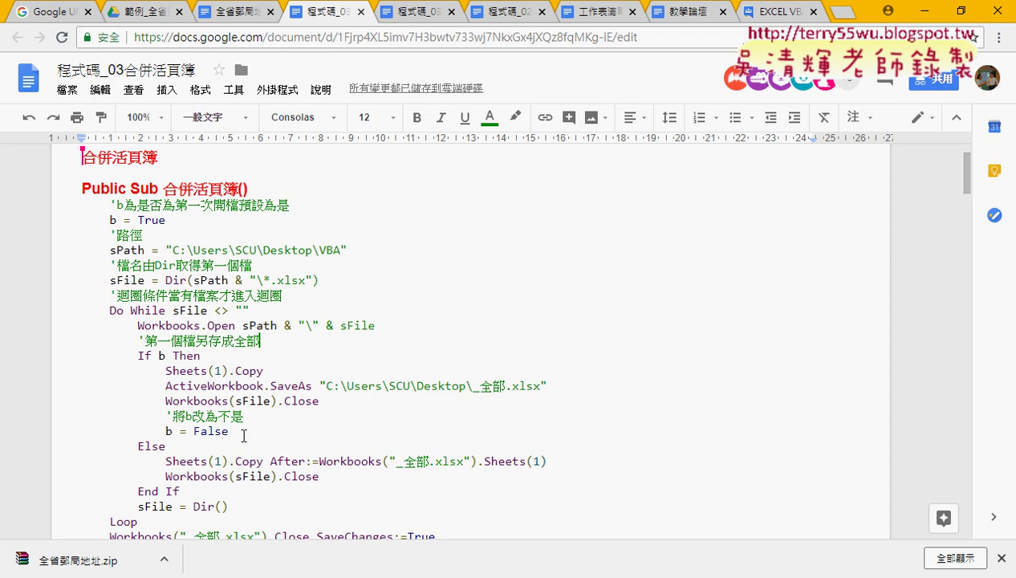
{"action": "scroll", "coordinate": [242, 431], "scroll_direction": "down", "scroll_amount": 2}
{"action": "scroll", "coordinate": [245, 401], "scroll_direction": "down", "scroll_amount": 1}
{"action": "scroll", "coordinate": [249, 376], "scroll_direction": "up", "scroll_amount": 3}
Step: Highlight b = True and If b Then in yellow, and b = False in light green
{"action": "left_click_drag", "start_coordinate": [166, 221], "coordinate": [45, 224]}
{"action": "left_click", "coordinate": [515, 117]}
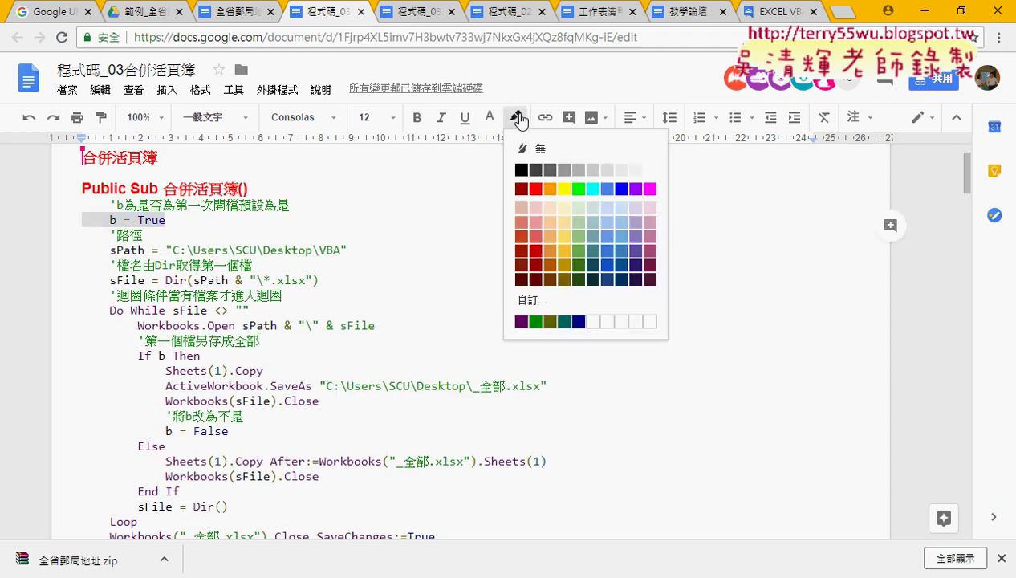
{"action": "left_click", "coordinate": [565, 191]}
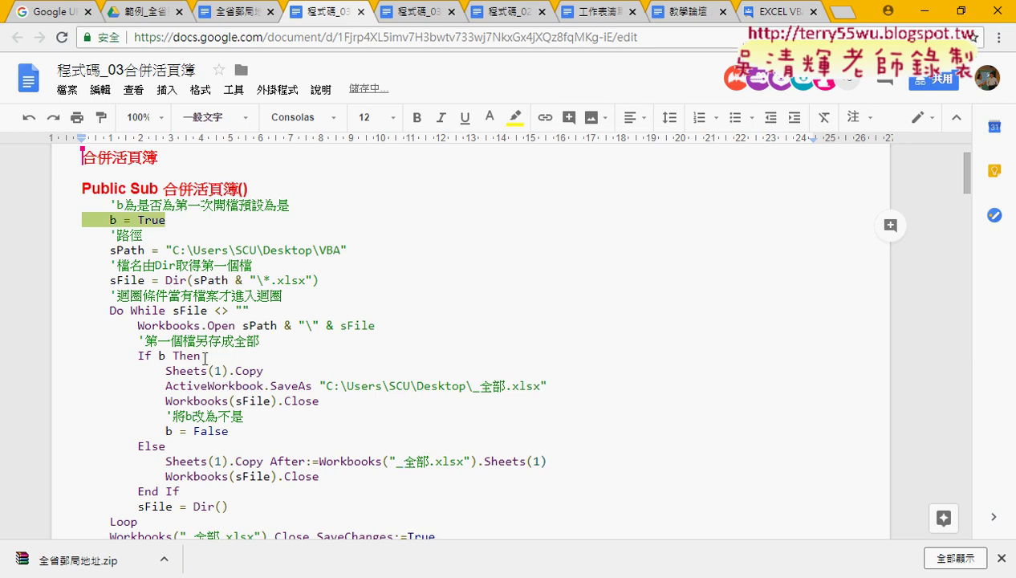
{"action": "left_click_drag", "start_coordinate": [223, 354], "coordinate": [57, 353]}
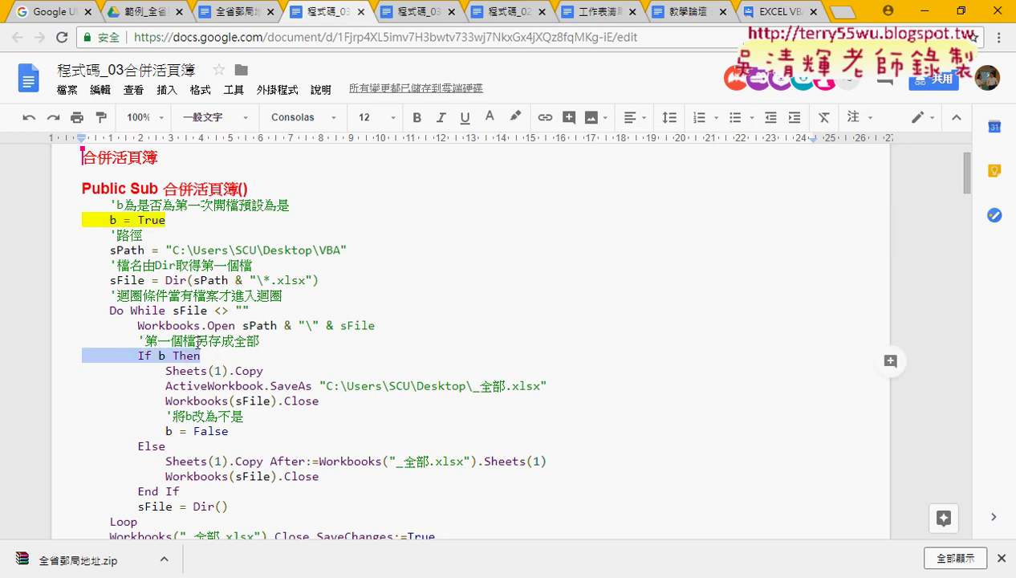
{"action": "left_click", "coordinate": [516, 117]}
{"action": "left_click", "coordinate": [565, 189]}
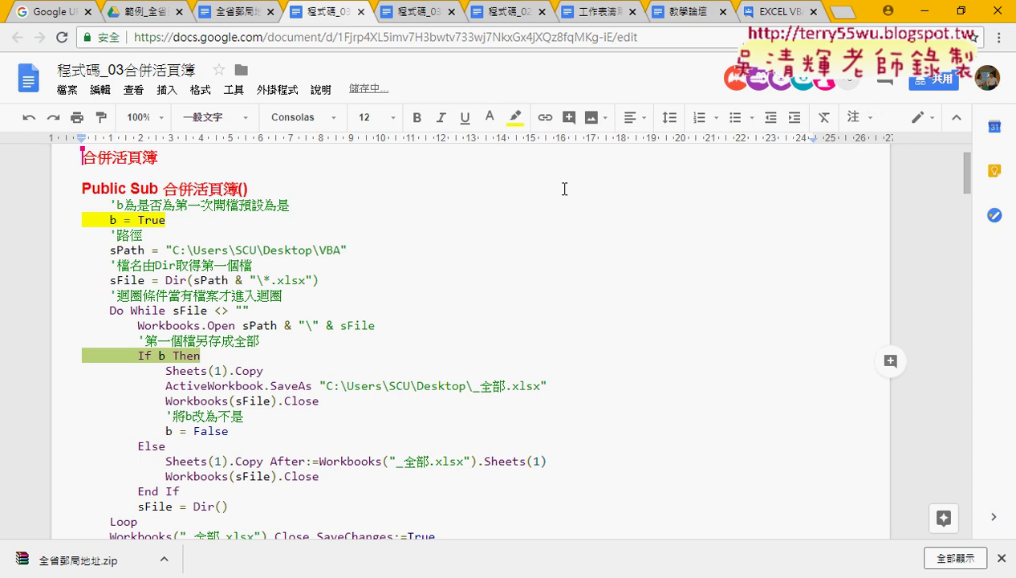
{"action": "left_click_drag", "start_coordinate": [230, 431], "coordinate": [49, 434]}
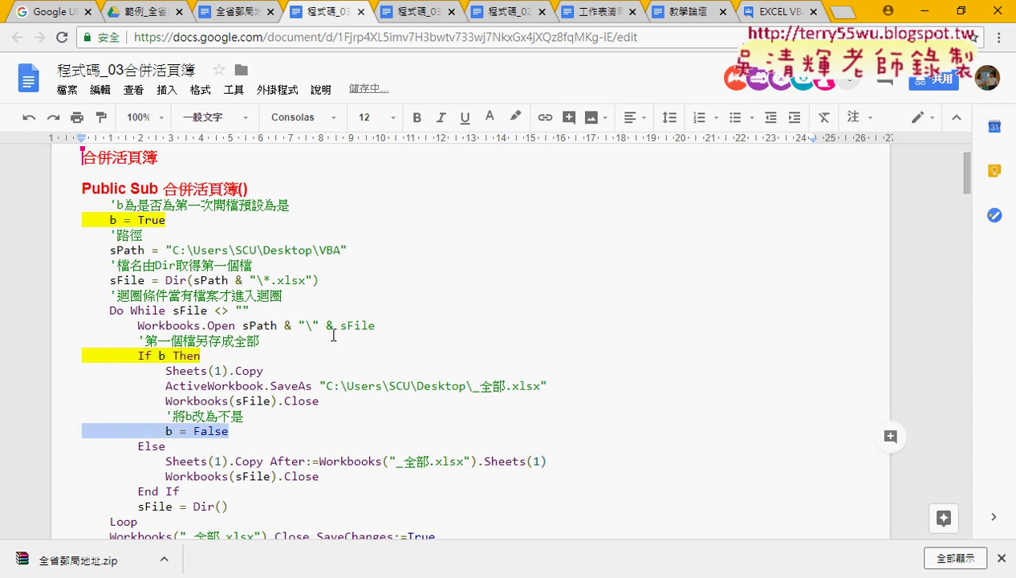
{"action": "left_click", "coordinate": [515, 117]}
{"action": "left_click", "coordinate": [578, 222]}
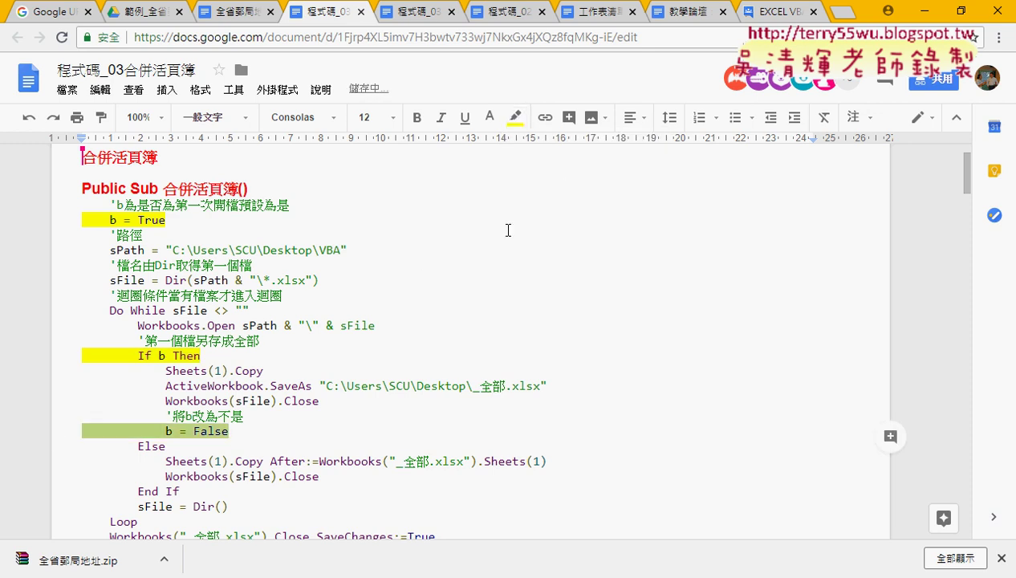